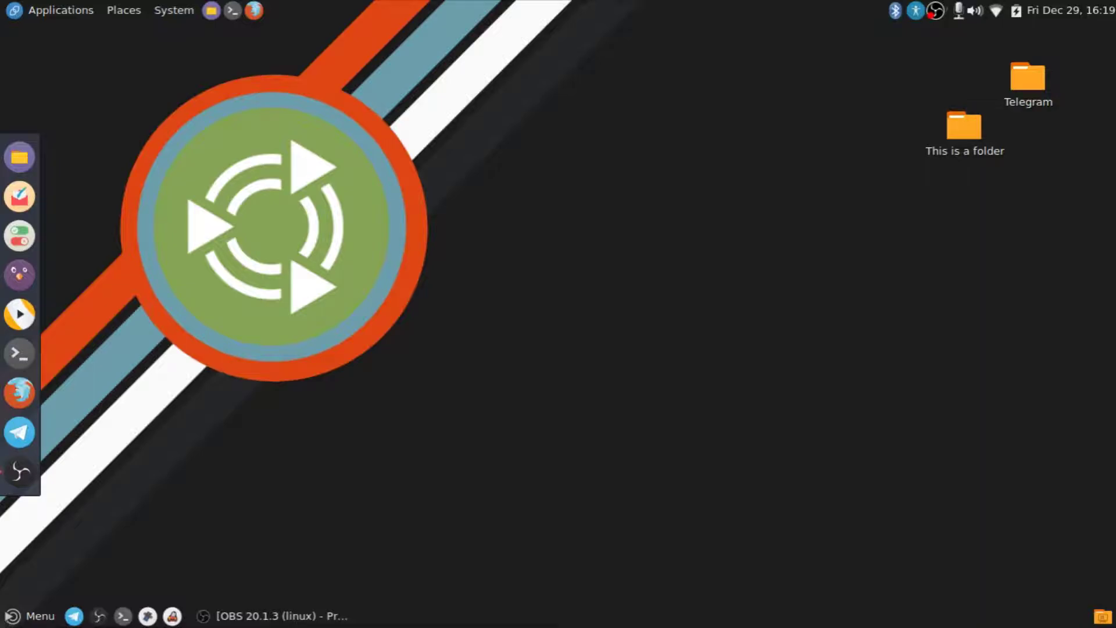
# Step: Launch Appearance Preferences by searching 'app' in the application menu
pyautogui.click(13, 616)
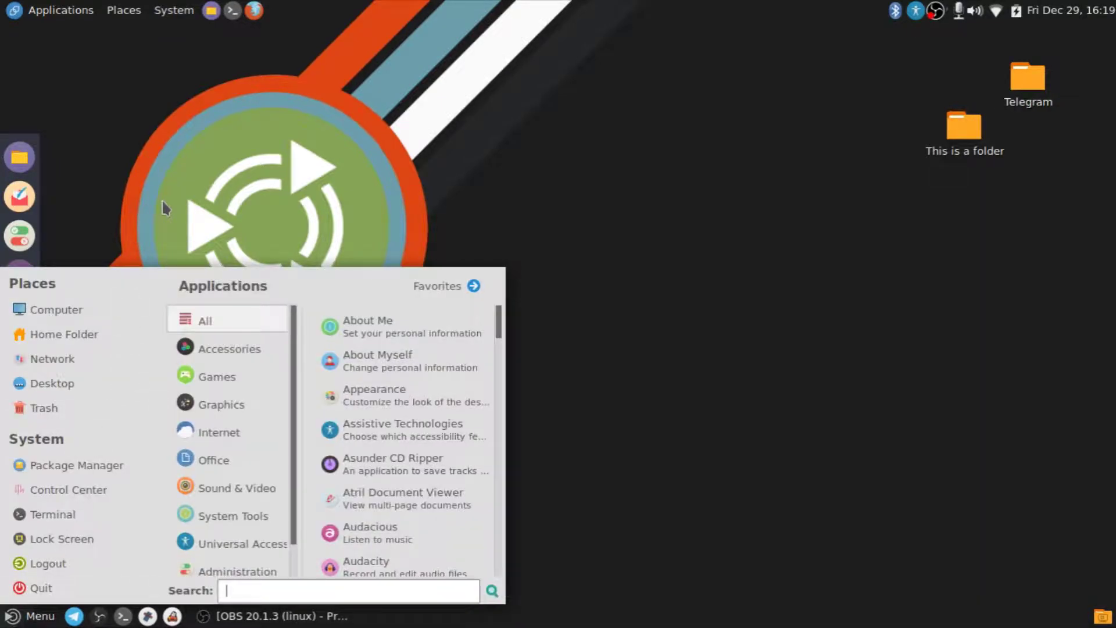
pyautogui.click(312, 169)
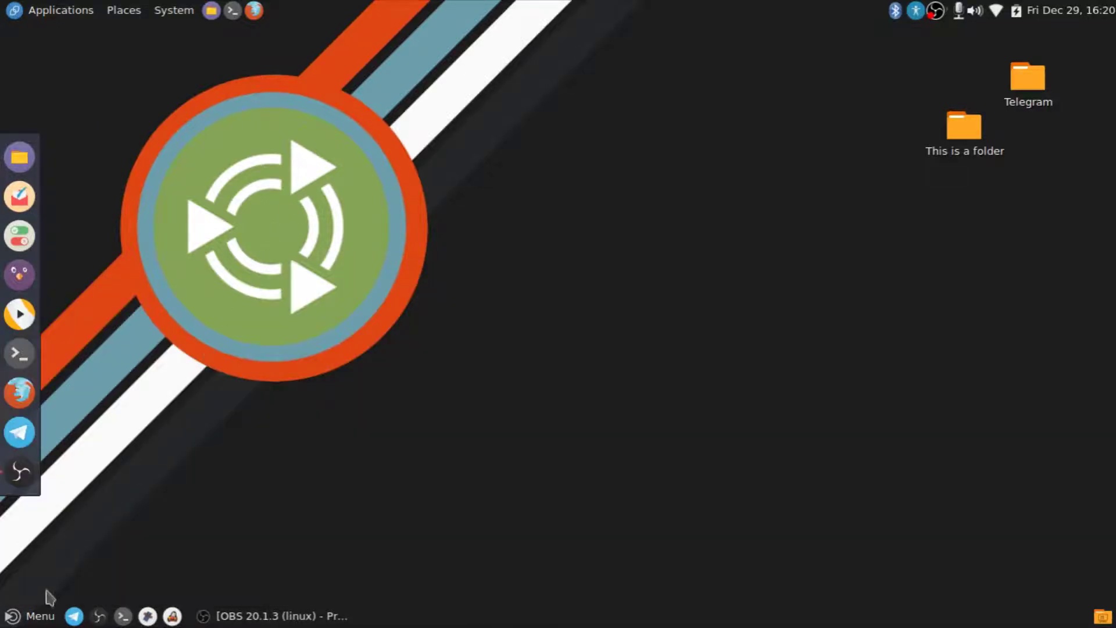
pyautogui.click(12, 616)
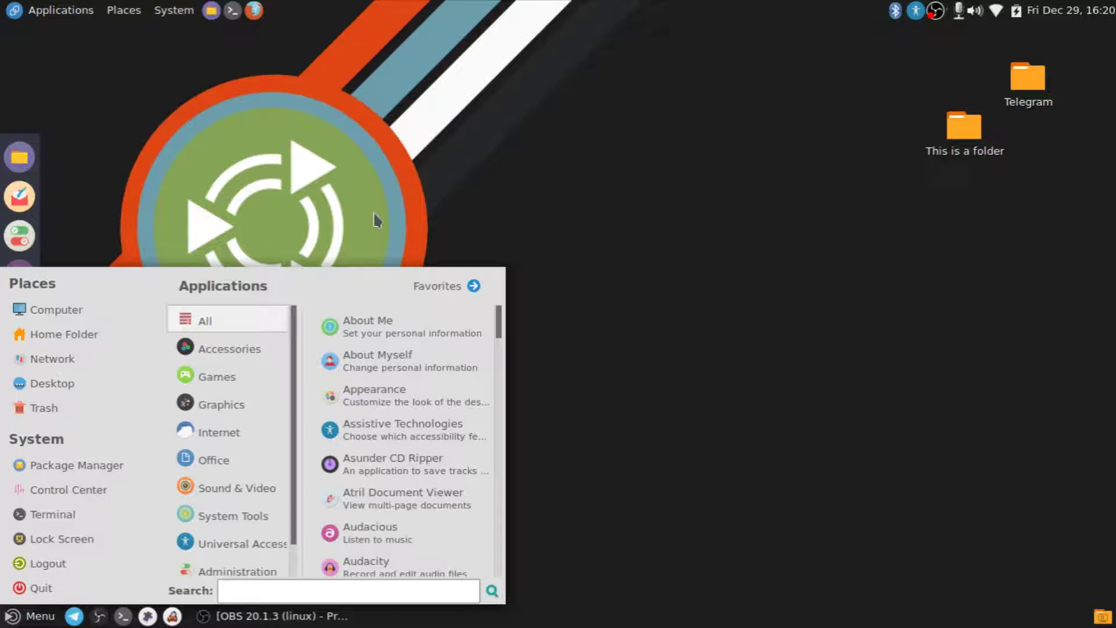
pyautogui.write('app')
pyautogui.press('Return')
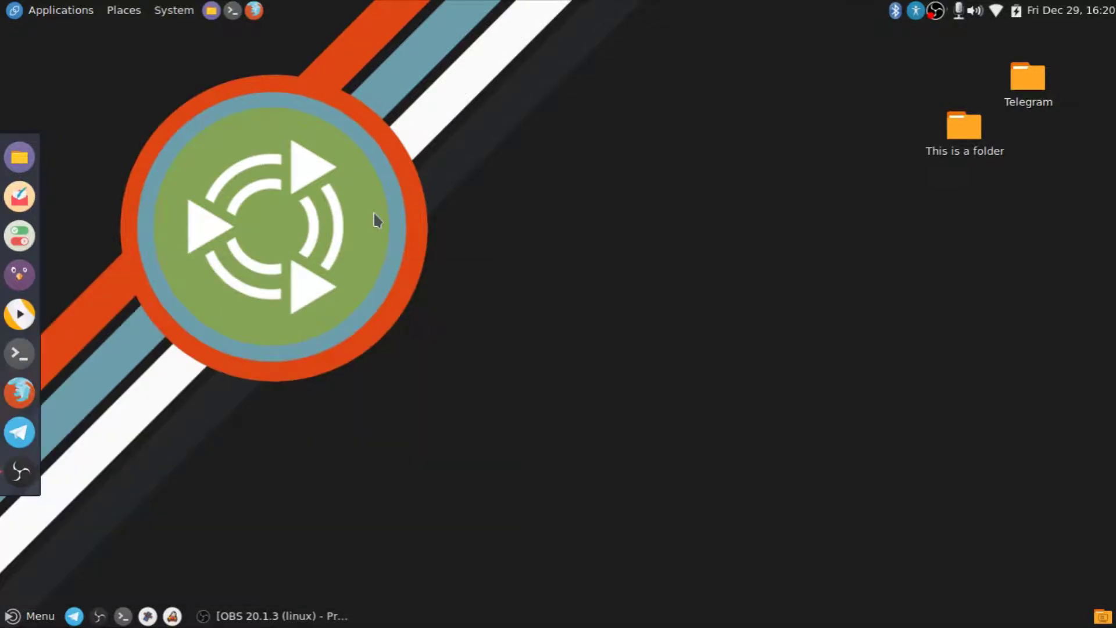
# Step: Apply the Numix theme from the Theme list
pyautogui.scroll(-10, 626, 260)
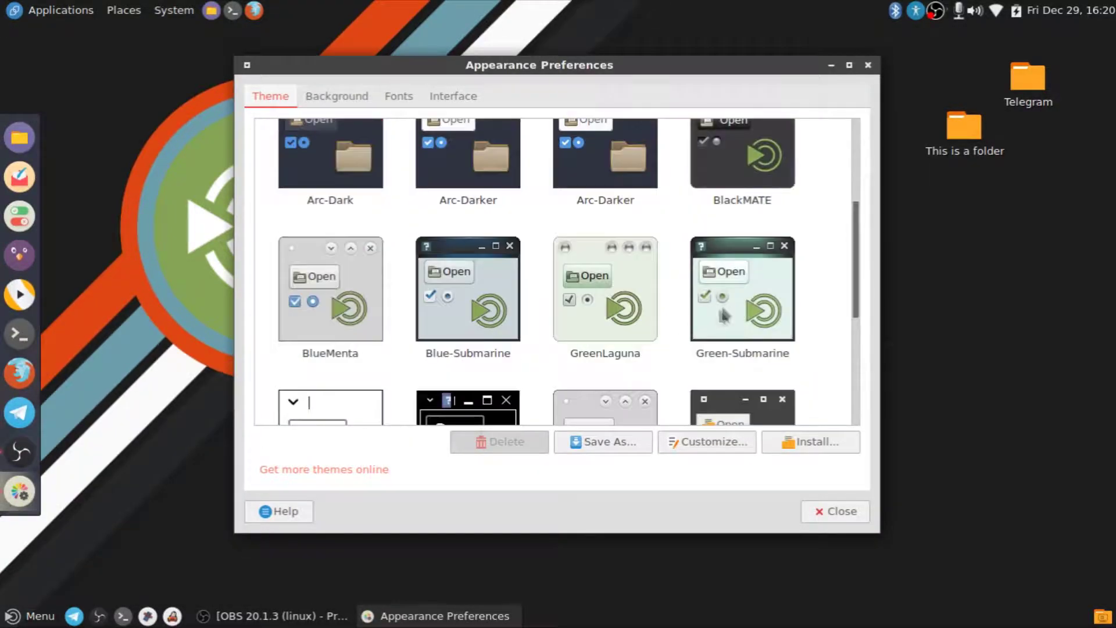
pyautogui.scroll(3, 756, 186)
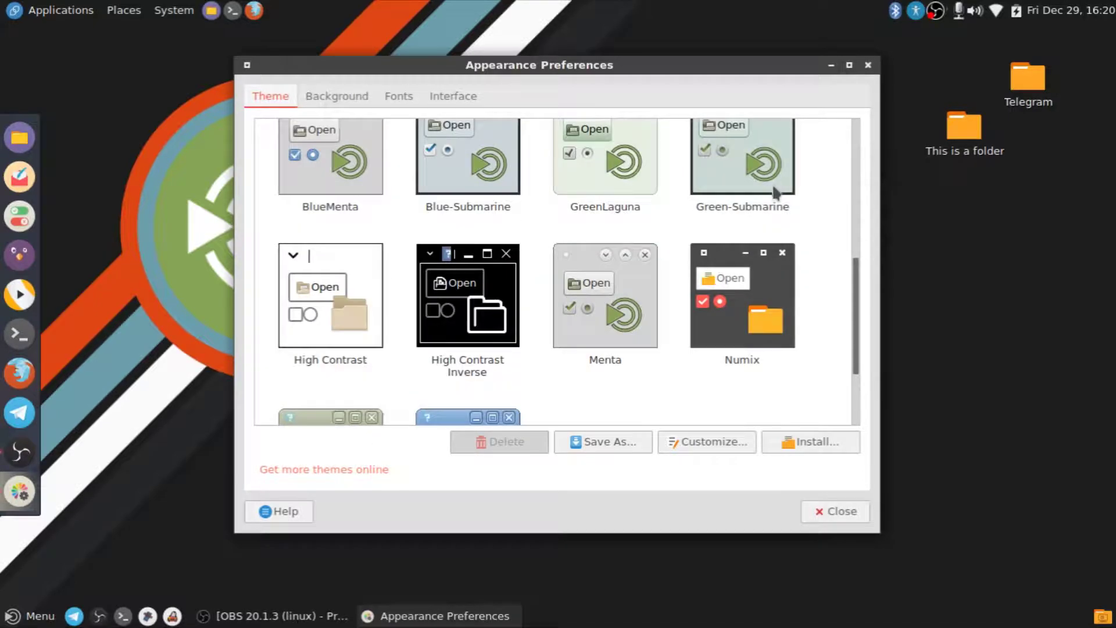
pyautogui.click(722, 340)
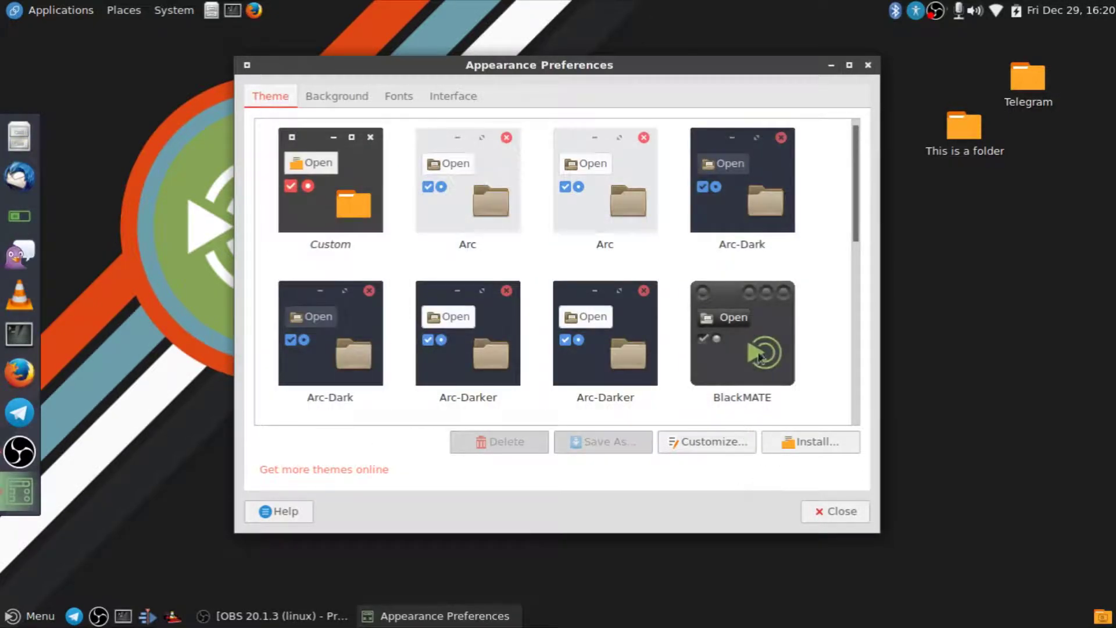
pyautogui.scroll(-1, 677, 372)
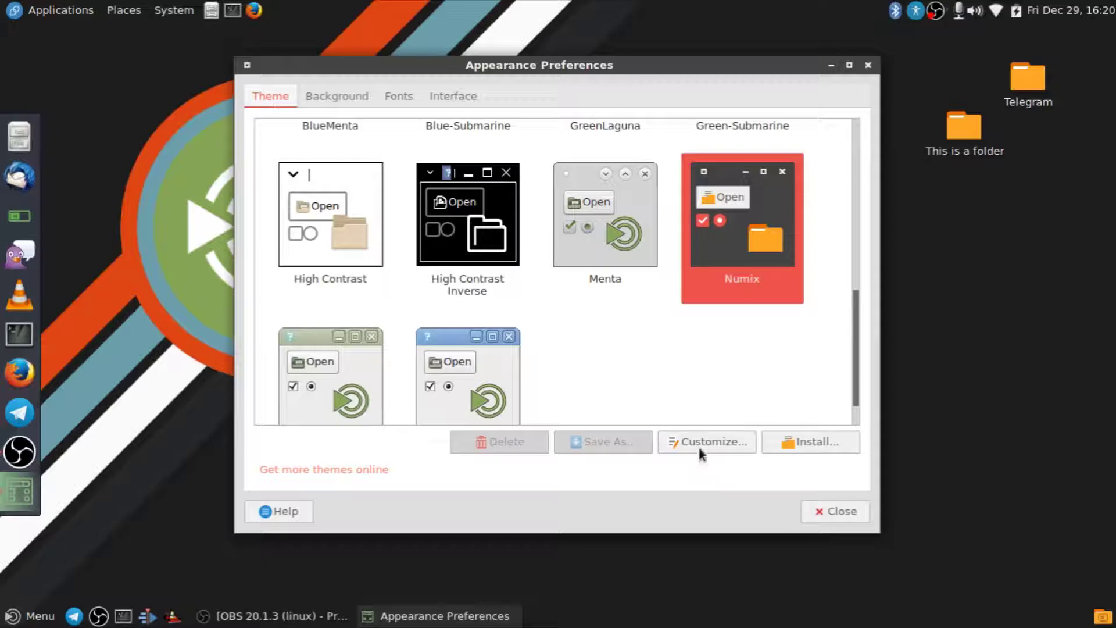
pyautogui.click(699, 449)
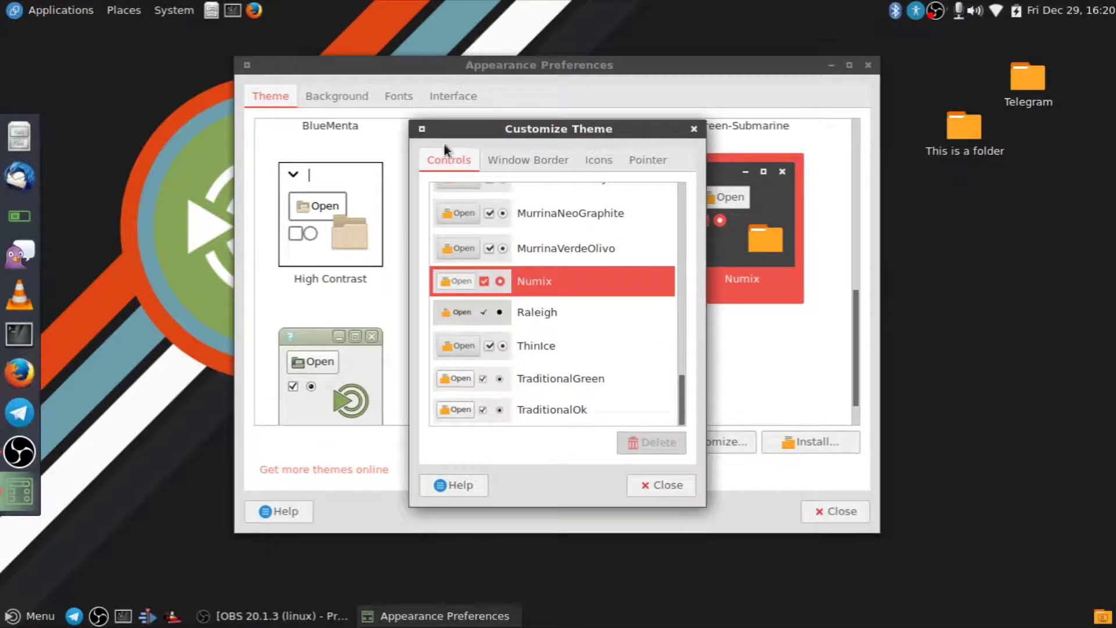
# Step: Customize the theme with Numix Circle icons and the Breeze pointer, then close the customization dialog
pyautogui.click(532, 161)
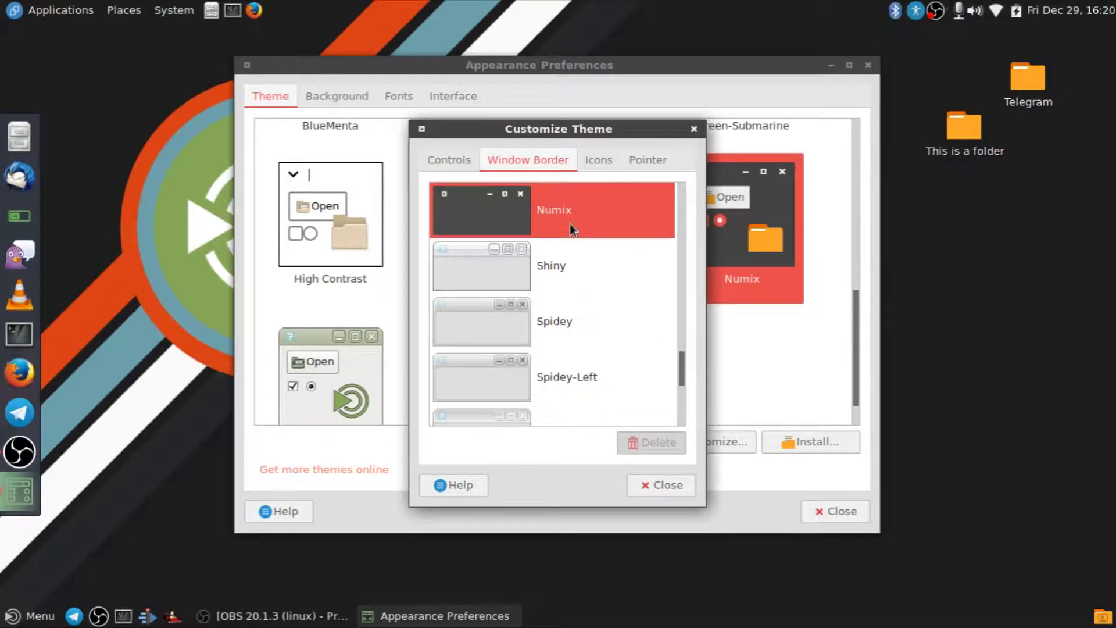
pyautogui.click(598, 169)
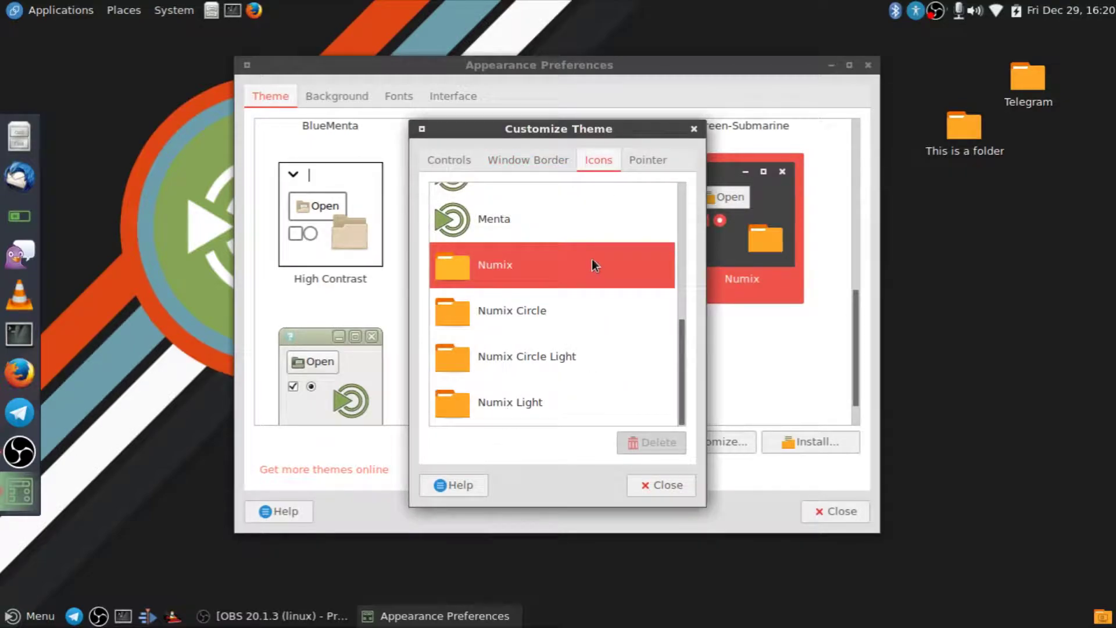
pyautogui.click(556, 305)
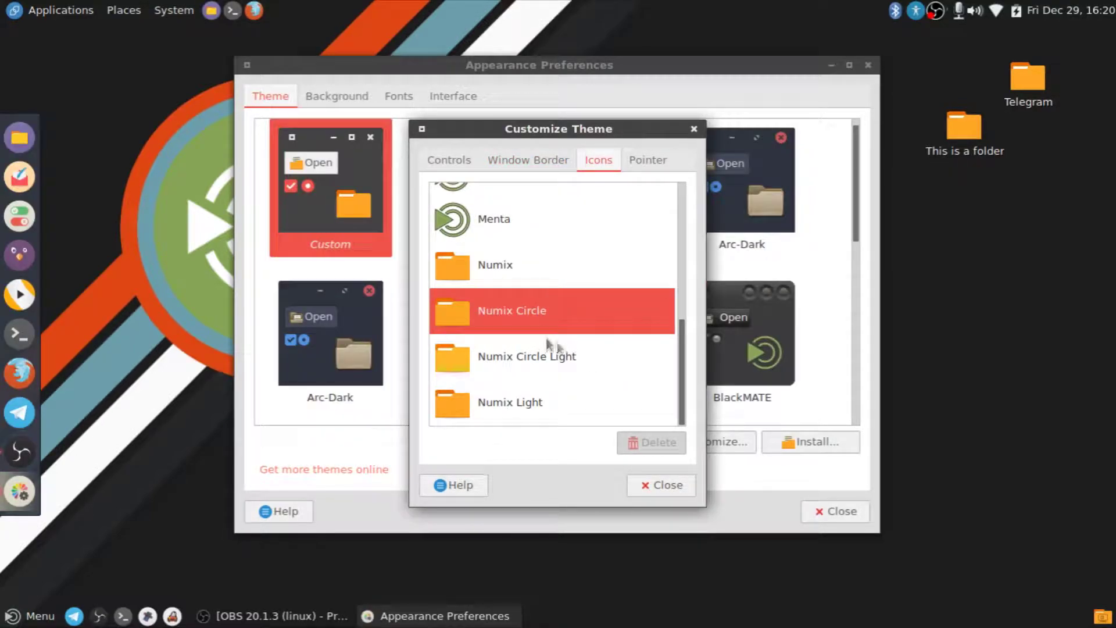
pyautogui.click(646, 160)
pyautogui.click(498, 246)
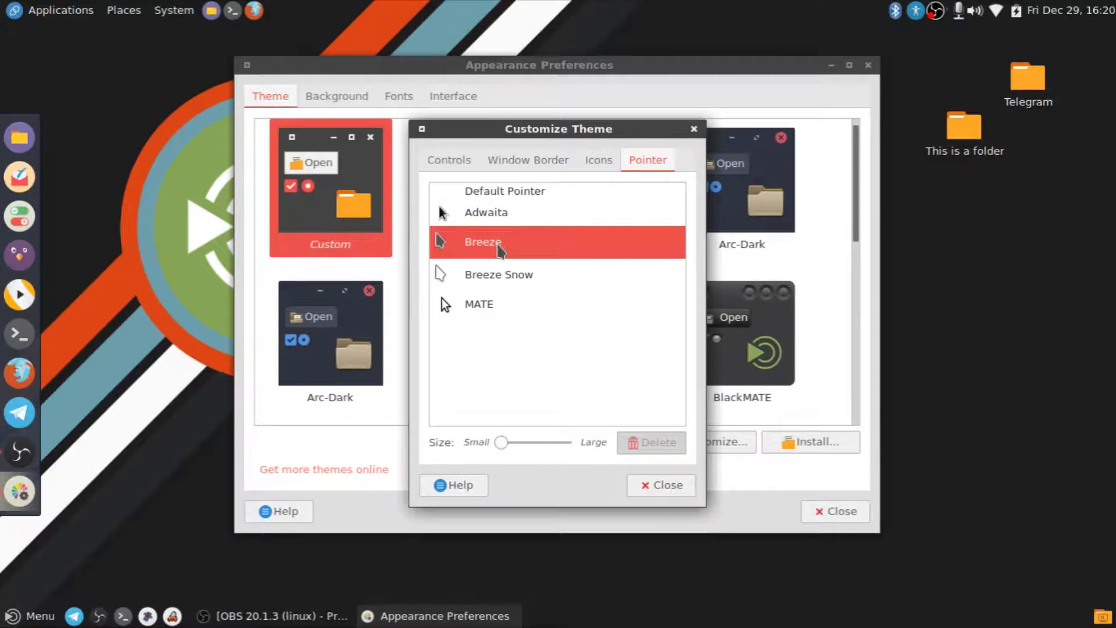
pyautogui.click(667, 486)
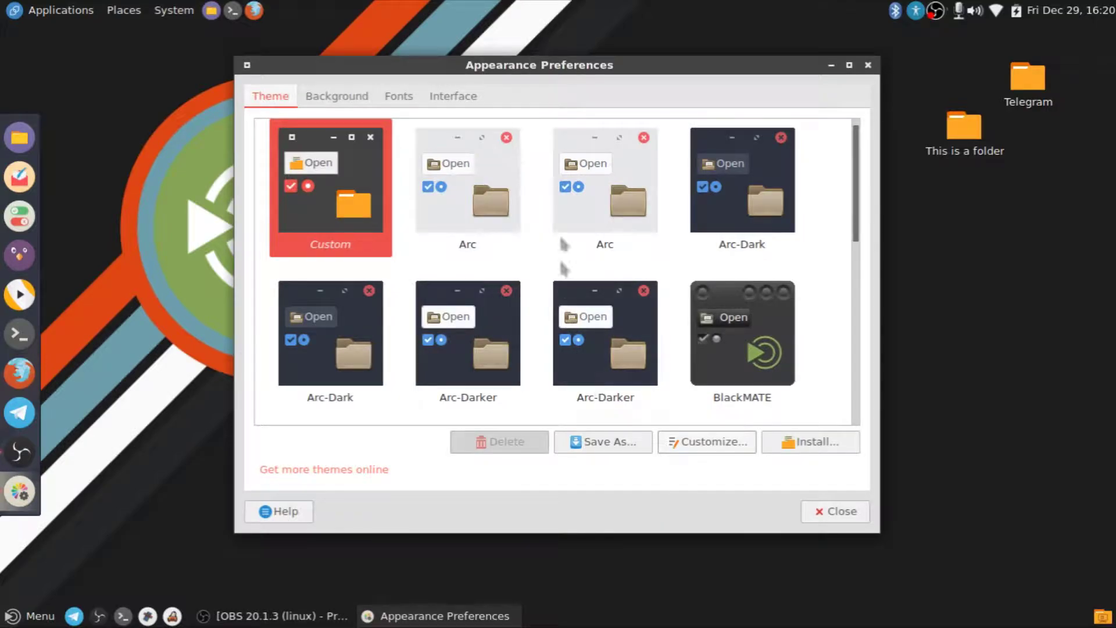
# Step: Close Appearance Preferences and browse the Applications menu categories and main menu in Numix styling
pyautogui.click(868, 64)
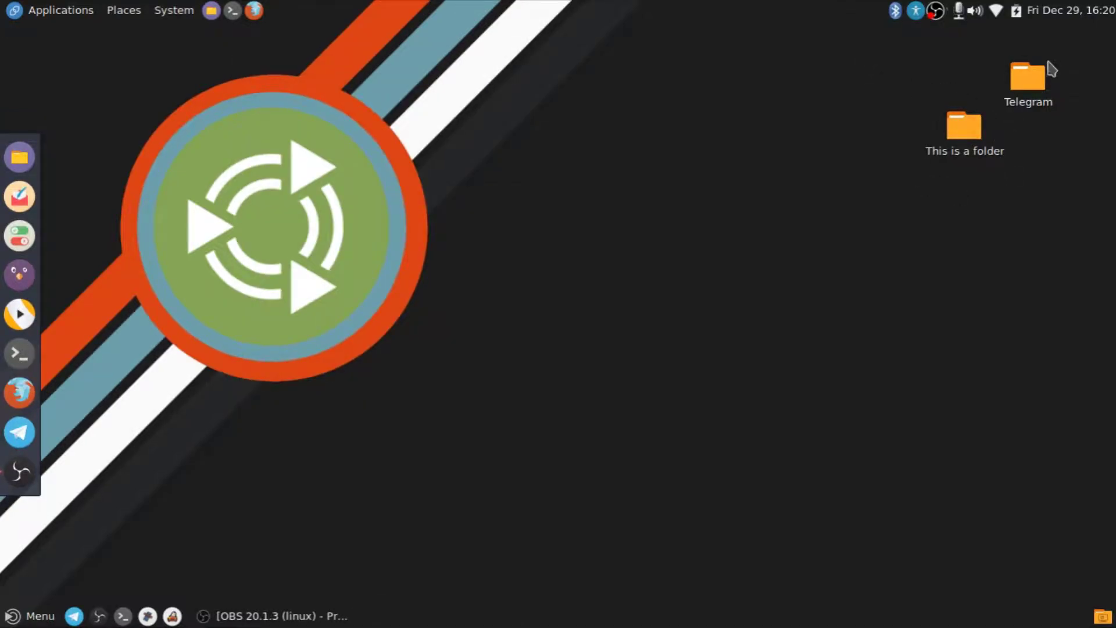
pyautogui.click(8, 8)
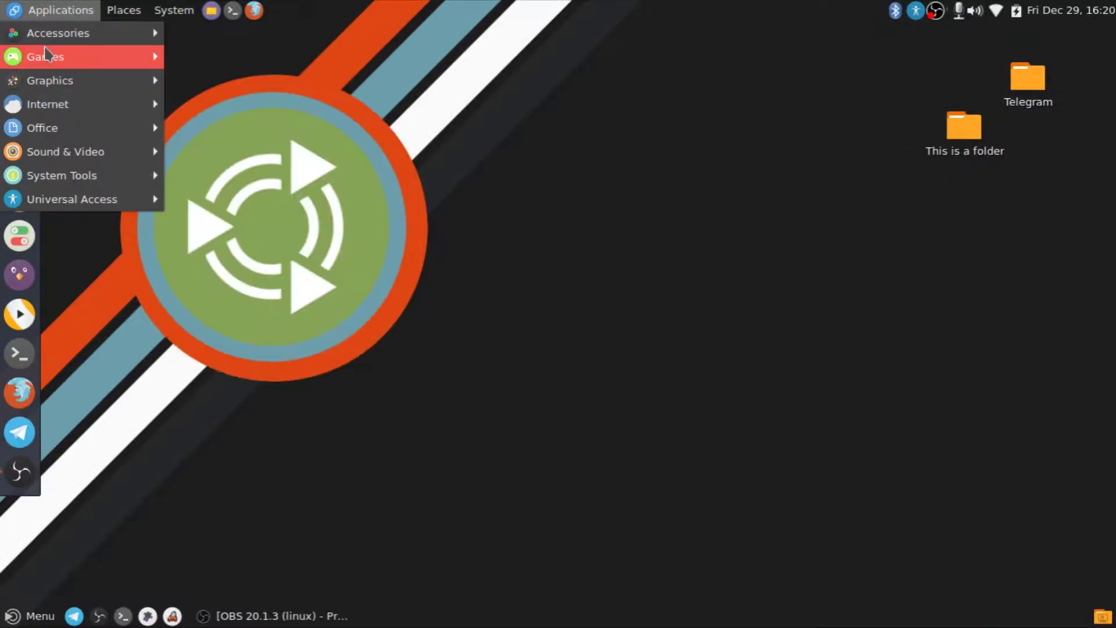
pyautogui.moveTo(47, 55)
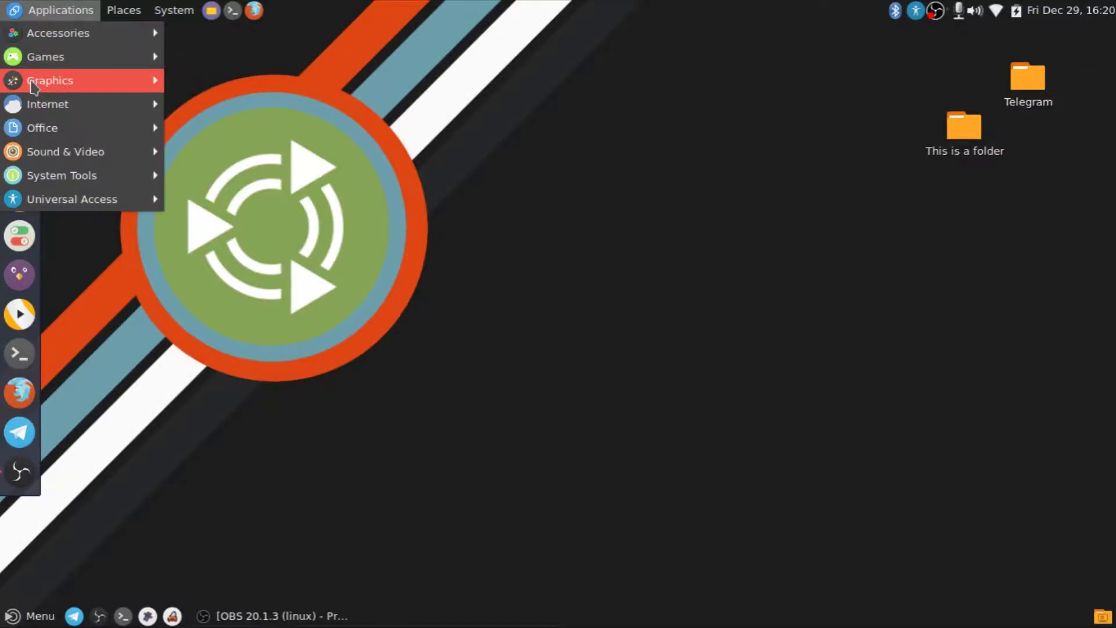
pyautogui.moveTo(32, 84)
pyautogui.moveTo(19, 113)
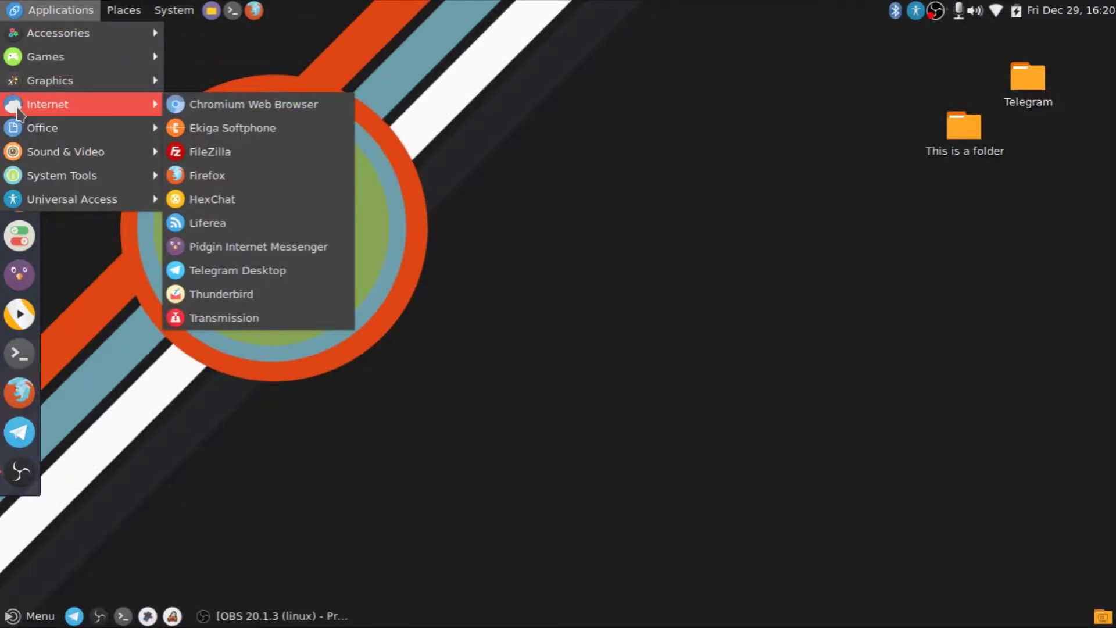
pyautogui.click(236, 325)
pyautogui.click(26, 615)
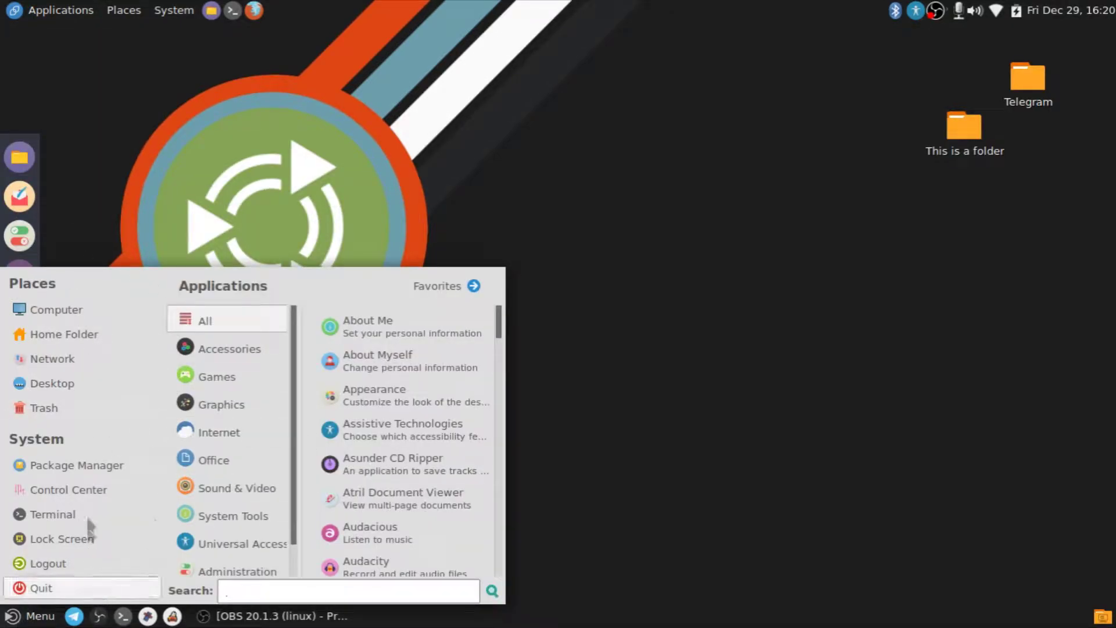
# Step: Check the bottom panel's properties (Bottom orientation, 30 pixels, Expand on) and close them
pyautogui.click(678, 555)
pyautogui.rightClick(511, 615)
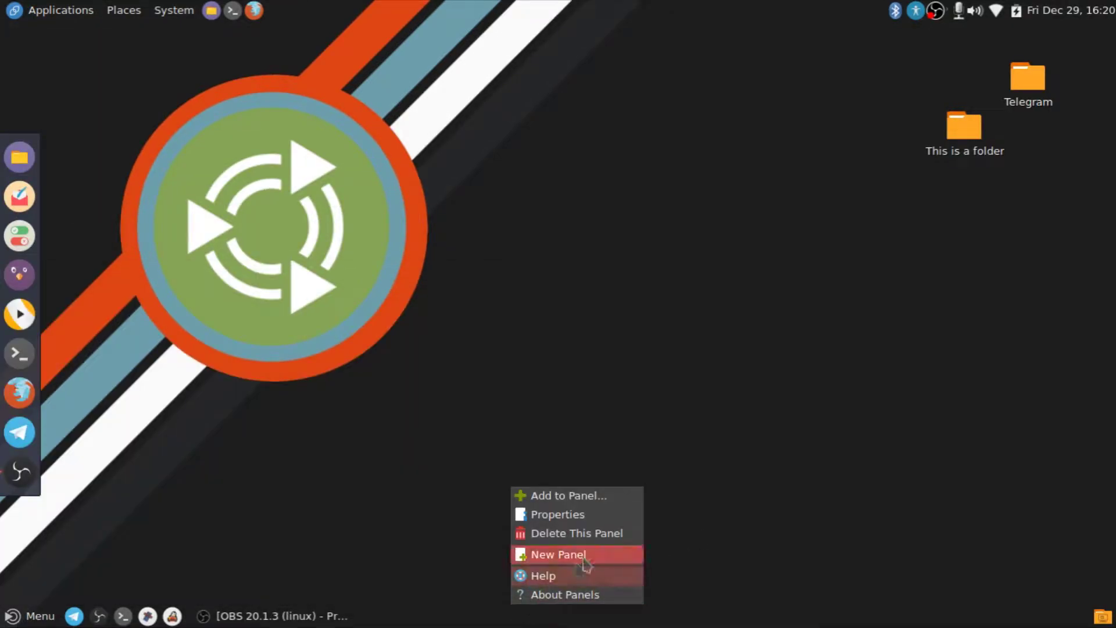
pyautogui.click(572, 515)
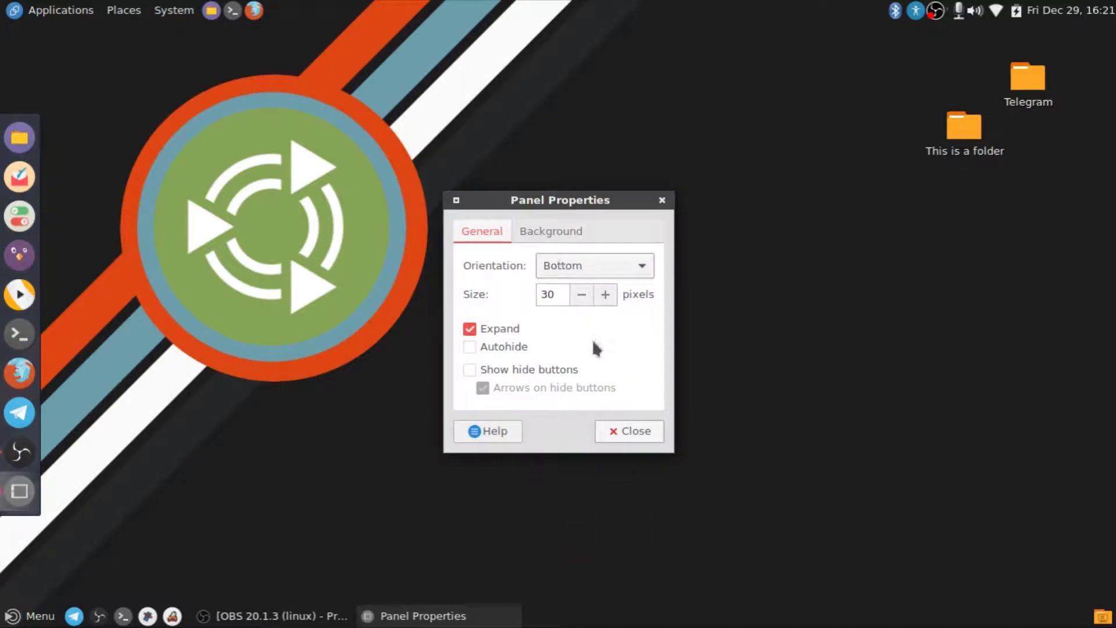
pyautogui.click(628, 431)
pyautogui.rightClick(540, 613)
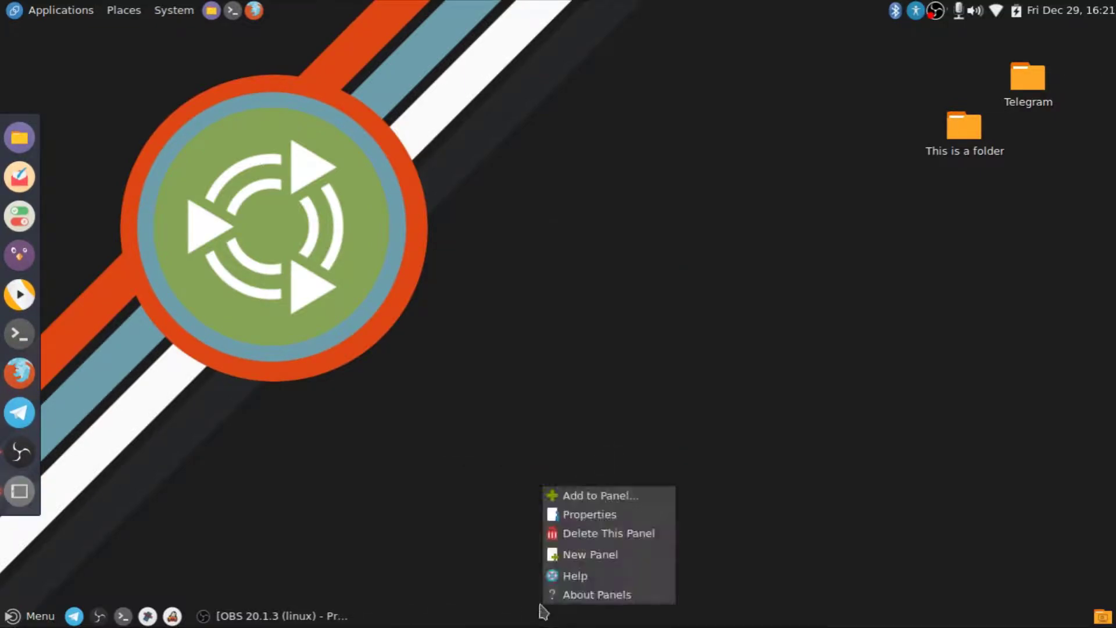
# Step: Add the MATE Menu applet to the bottom panel from Add to Panel
pyautogui.click(602, 500)
pyautogui.scroll(-6, 517, 284)
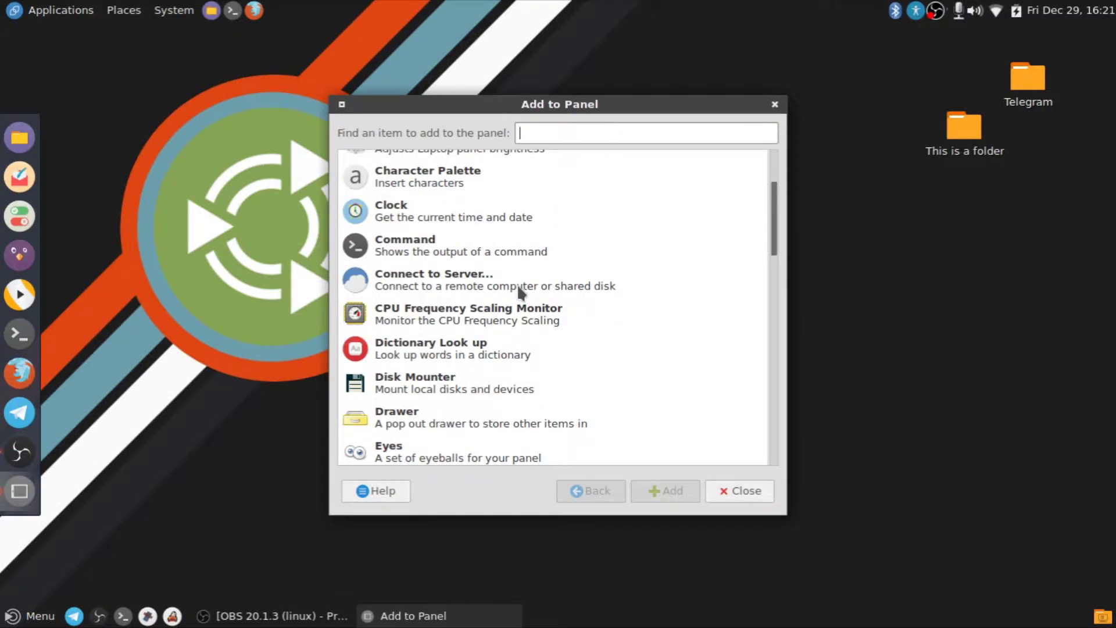
pyautogui.scroll(-2, 516, 304)
pyautogui.scroll(1, 518, 308)
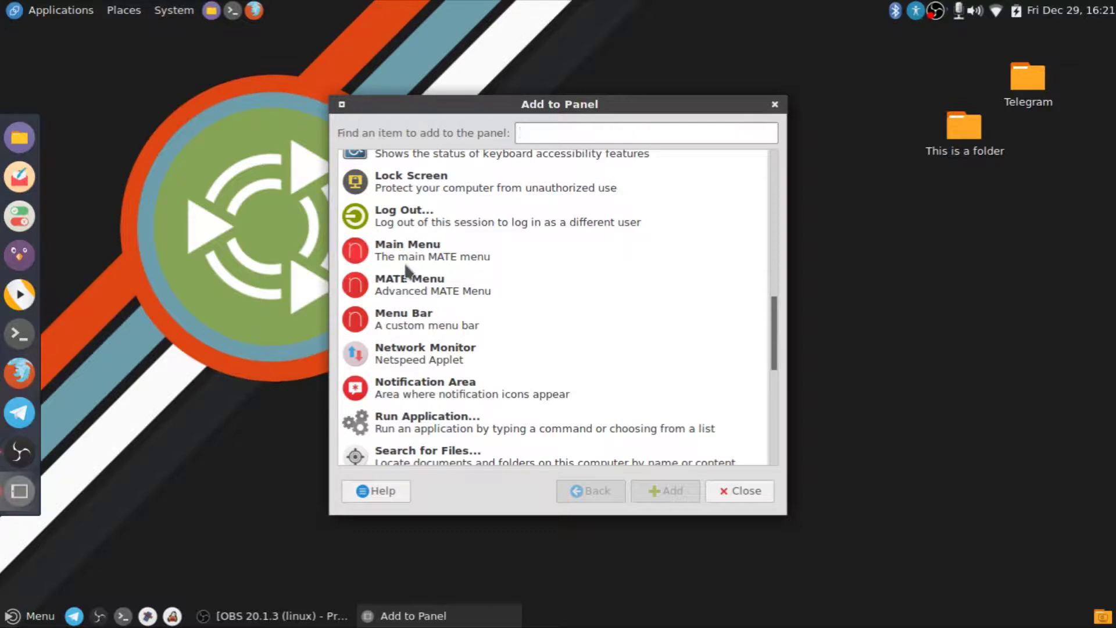
pyautogui.click(460, 293)
pyautogui.click(675, 494)
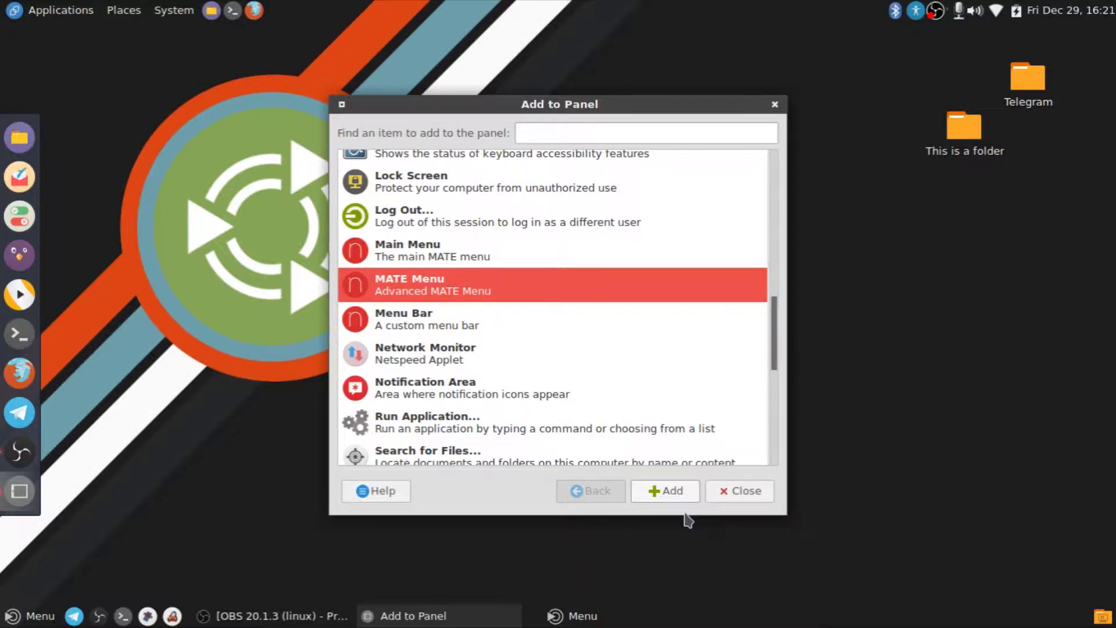
# Step: Add a Main Menu applet, then remove the duplicate Main Menu from the panel
pyautogui.rightClick(587, 615)
pyautogui.click(596, 555)
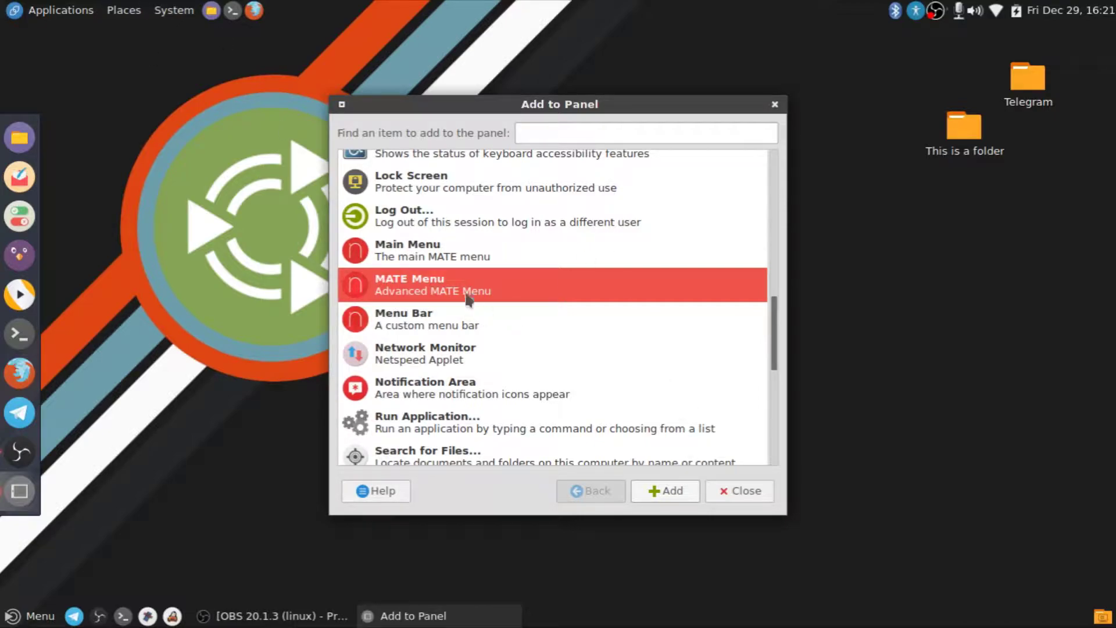
pyautogui.click(430, 250)
pyautogui.click(679, 483)
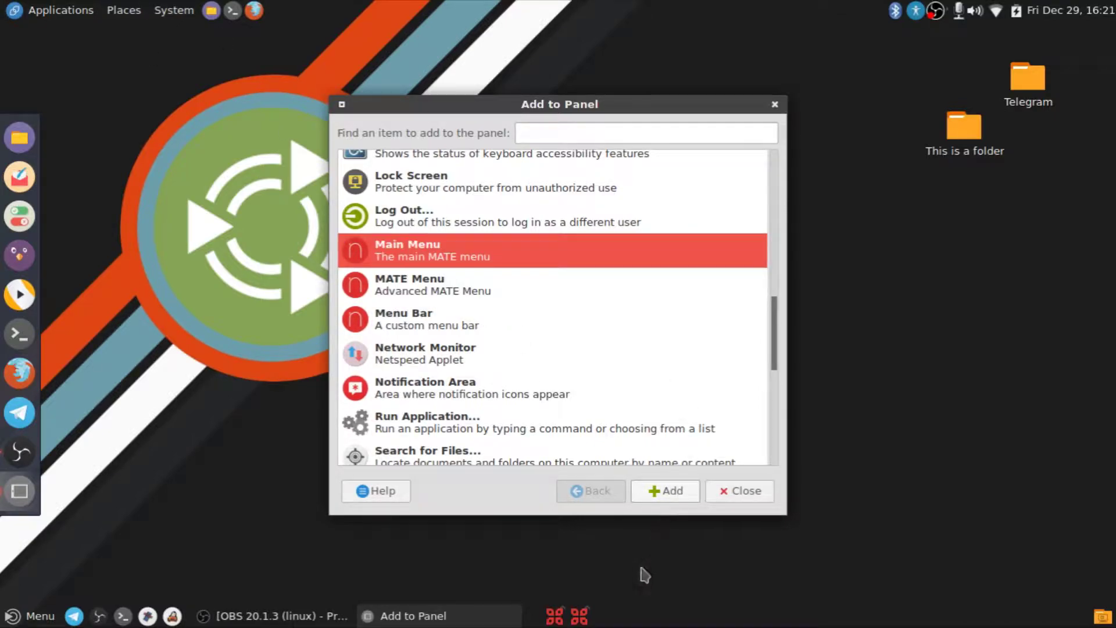
pyautogui.rightClick(573, 615)
pyautogui.click(591, 559)
# Step: Try the remaining Main Menu applet's menu and start moving it on the panel
pyautogui.click(559, 615)
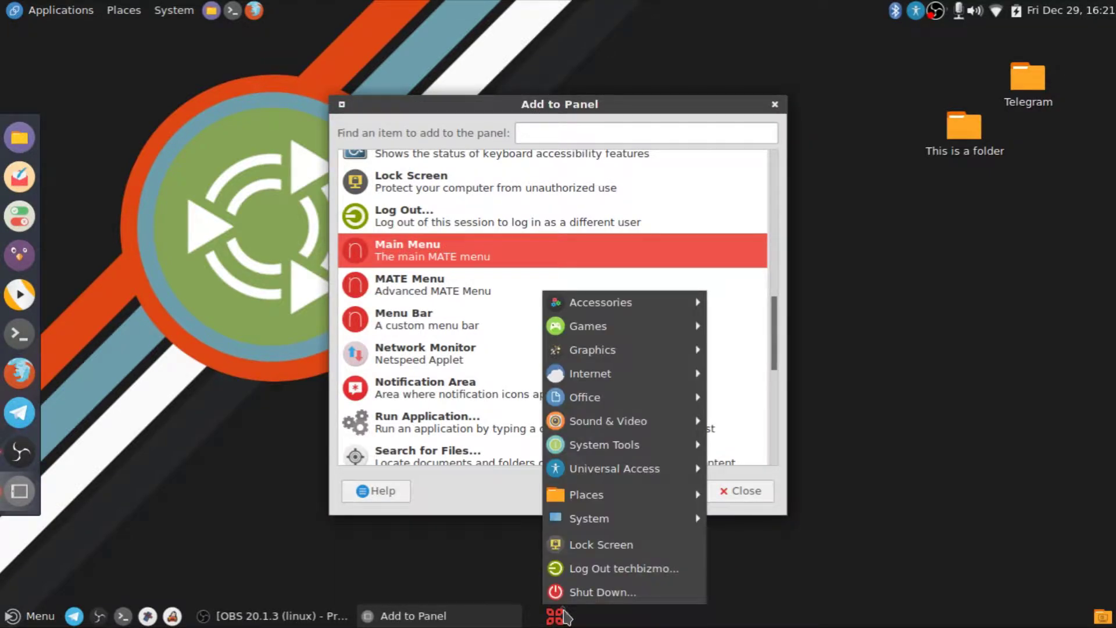
pyautogui.click(572, 527)
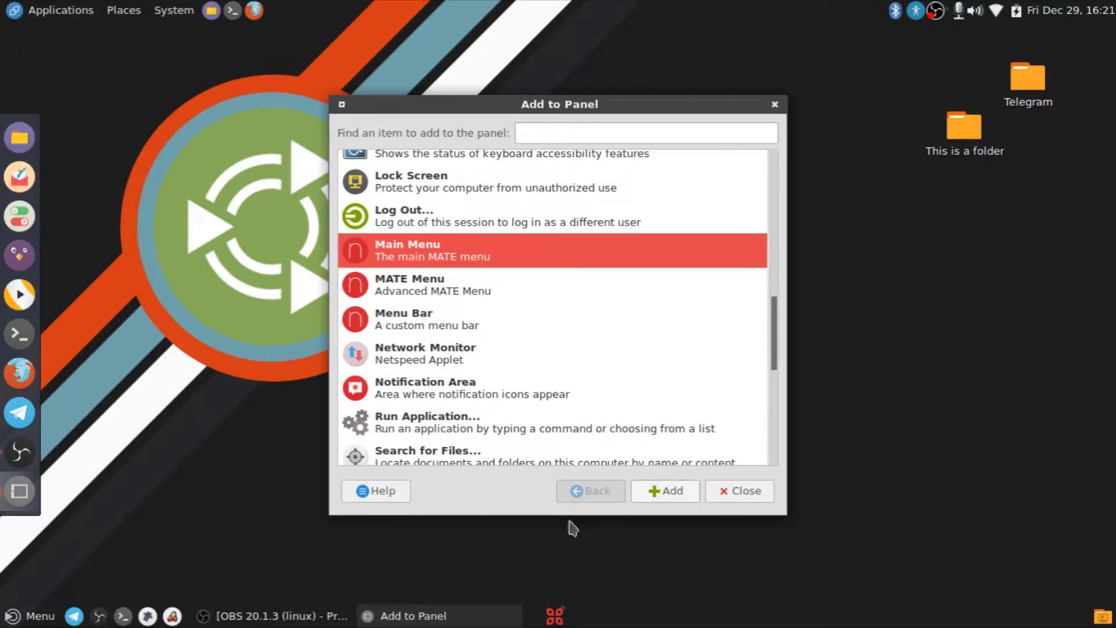
pyautogui.click(555, 615)
pyautogui.rightClick(555, 615)
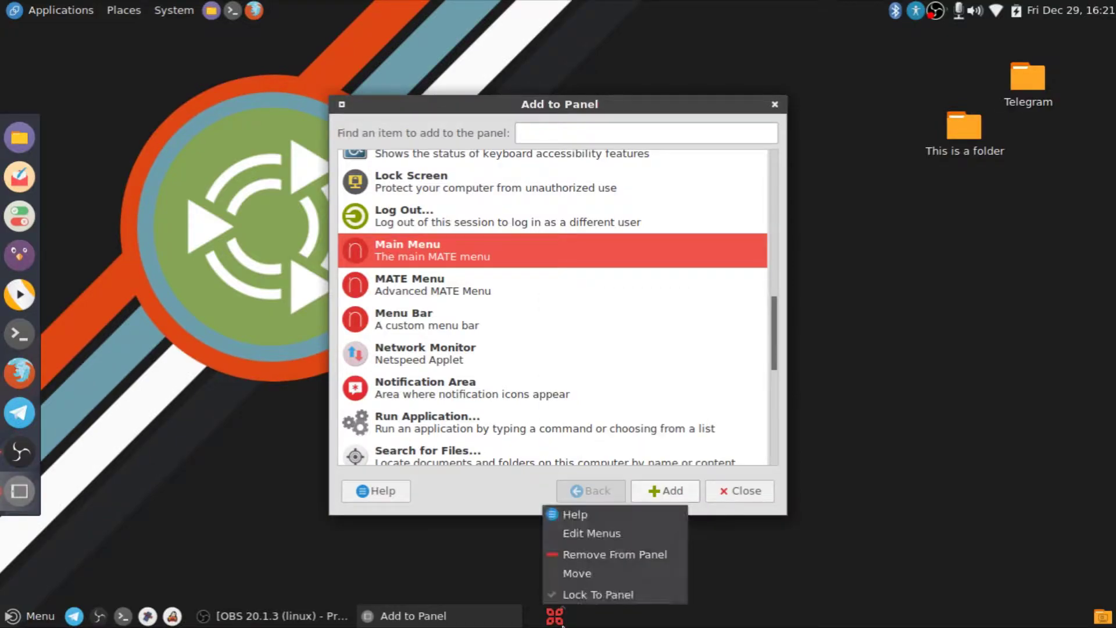
pyautogui.click(582, 572)
# Step: Add a Menu Bar applet, try its menu, remove it, and close Add to Panel
pyautogui.click(462, 283)
pyautogui.click(444, 313)
pyautogui.click(665, 490)
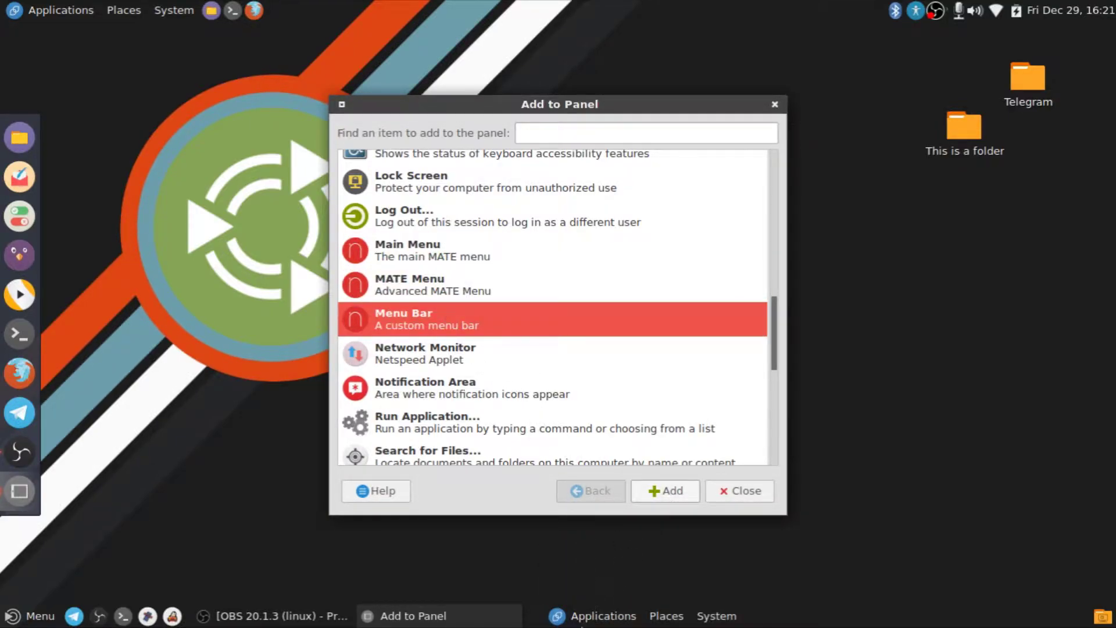
pyautogui.click(604, 615)
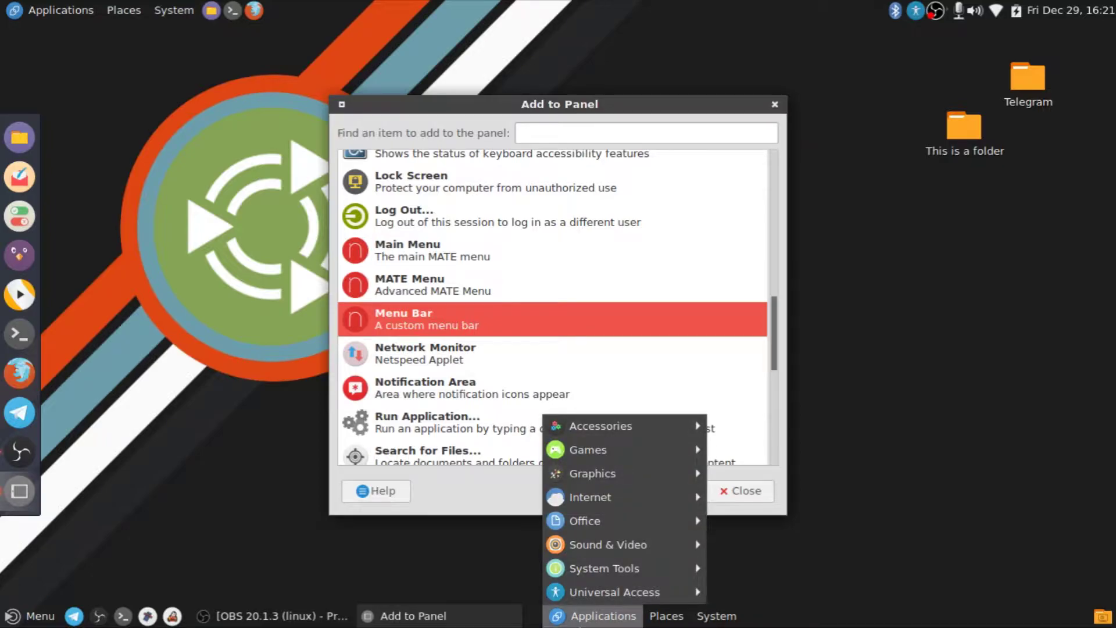
pyautogui.click(564, 616)
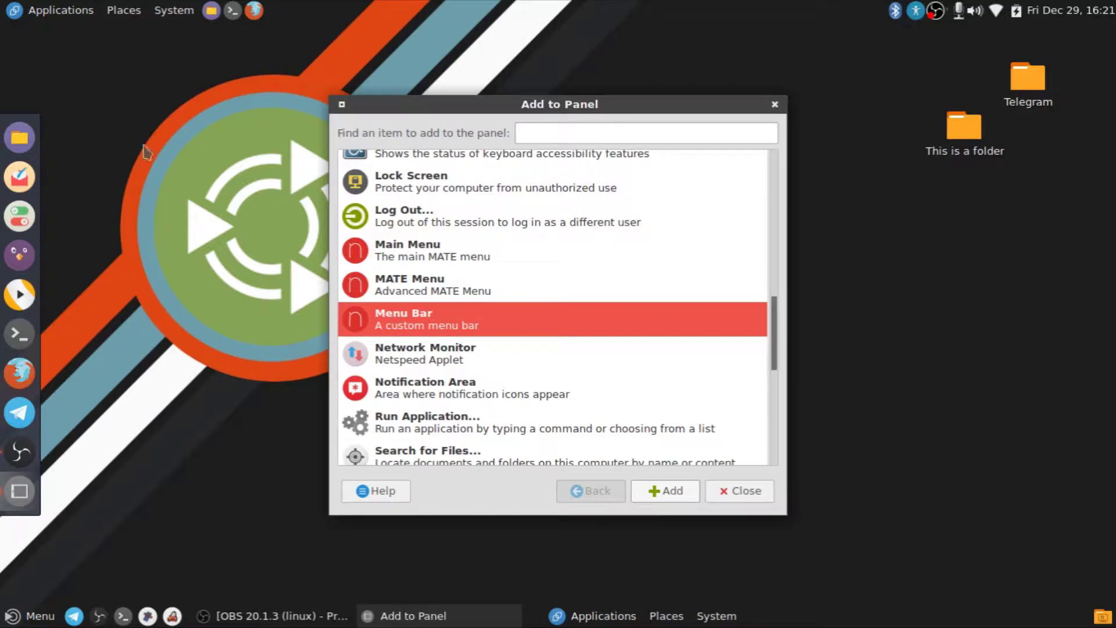
pyautogui.rightClick(562, 620)
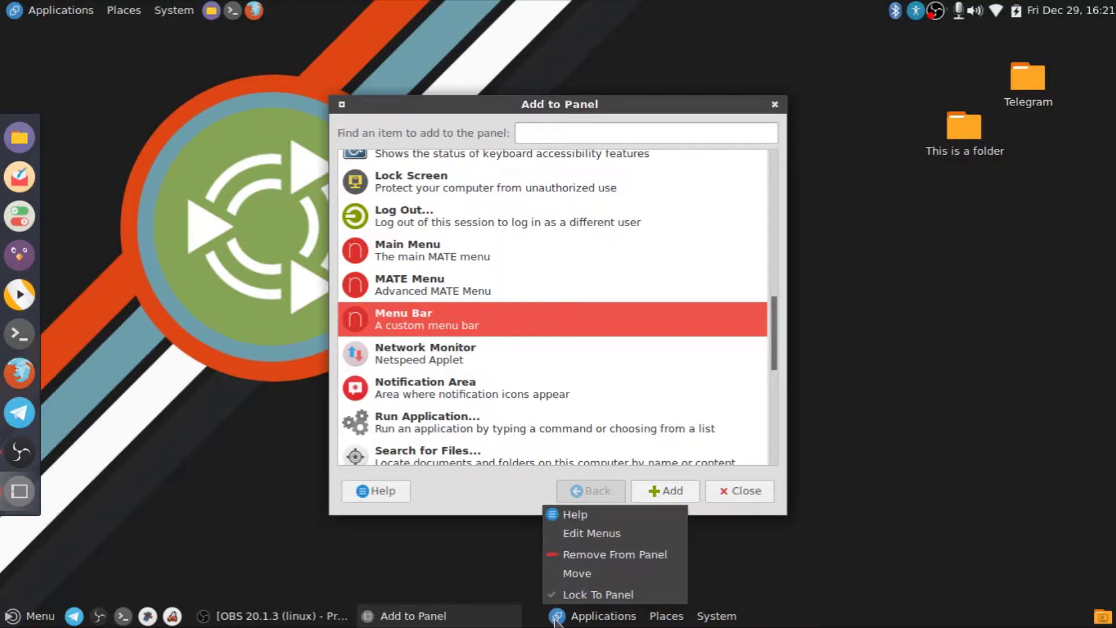
pyautogui.click(597, 552)
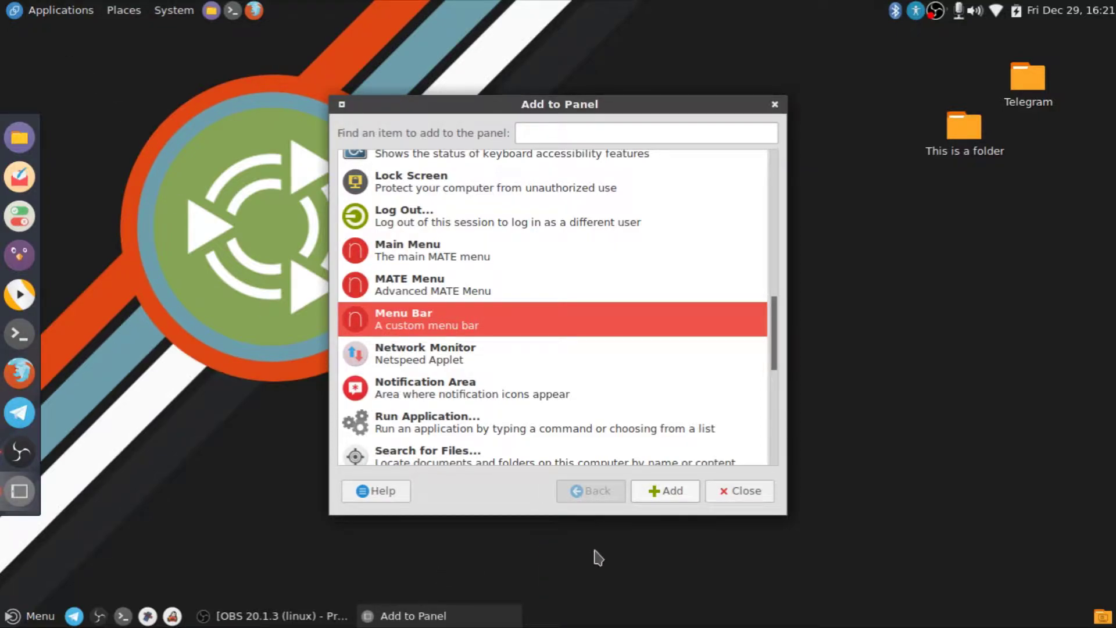
pyautogui.click(726, 494)
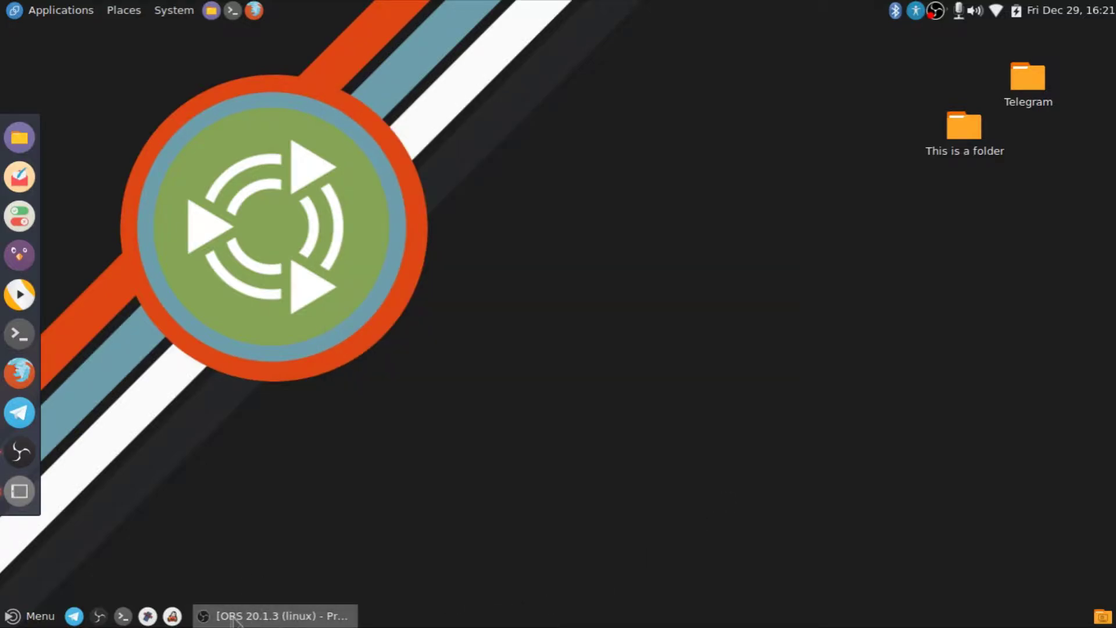
# Step: Open a terminal from the panel, reposition it near screen centre, then close it
pyautogui.click(122, 615)
pyautogui.moveTo(462, 111); pyautogui.dragTo(706, 140)
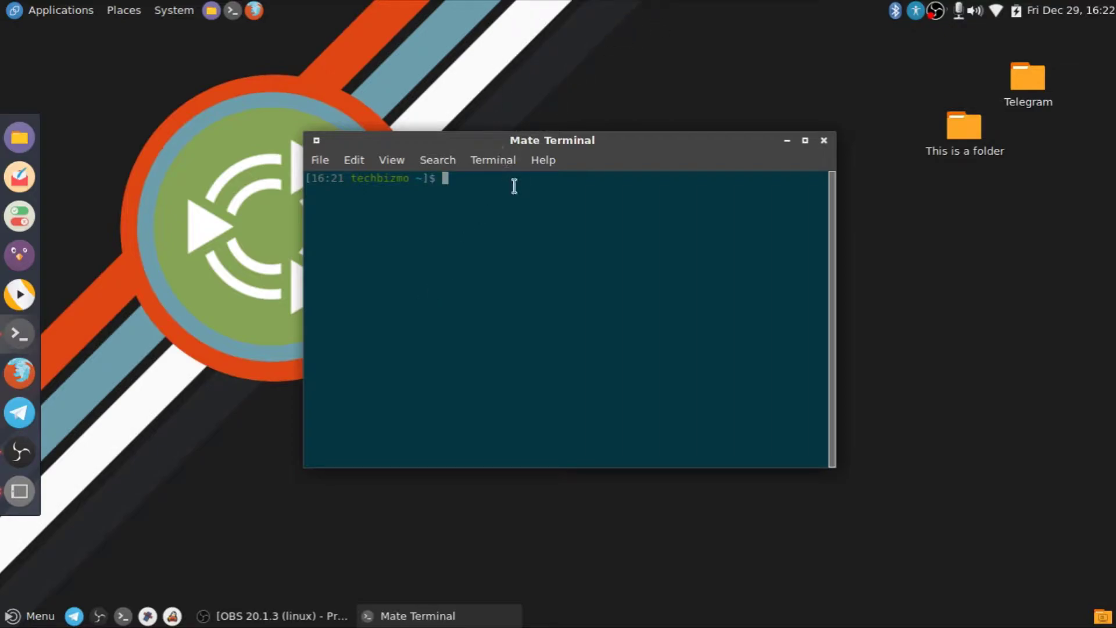
pyautogui.moveTo(581, 139); pyautogui.dragTo(577, 100)
pyautogui.click(821, 100)
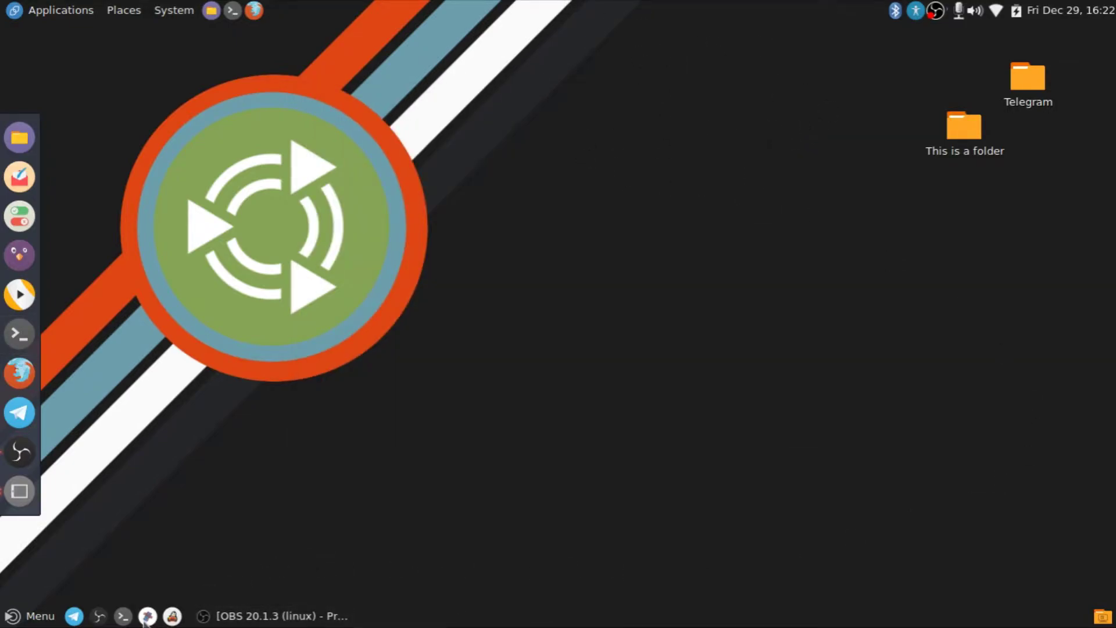
# Step: Drag the Kdenlive launcher onto the left dock and set it to Keep in Dock
pyautogui.moveTo(147, 616); pyautogui.dragTo(19, 510)
pyautogui.rightClick(20, 529)
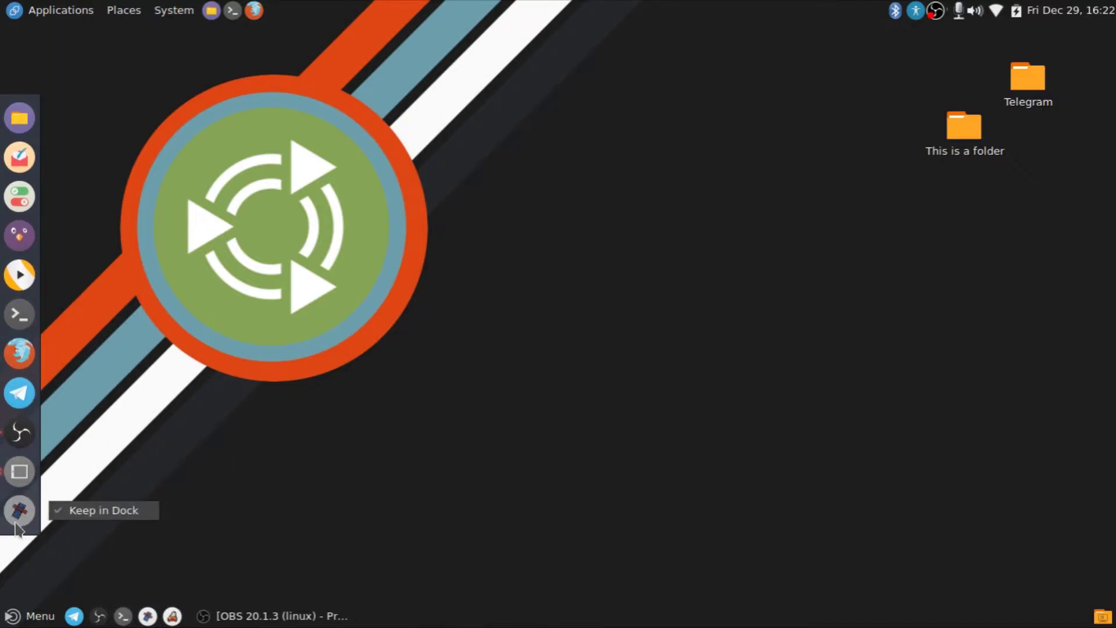
pyautogui.click(138, 561)
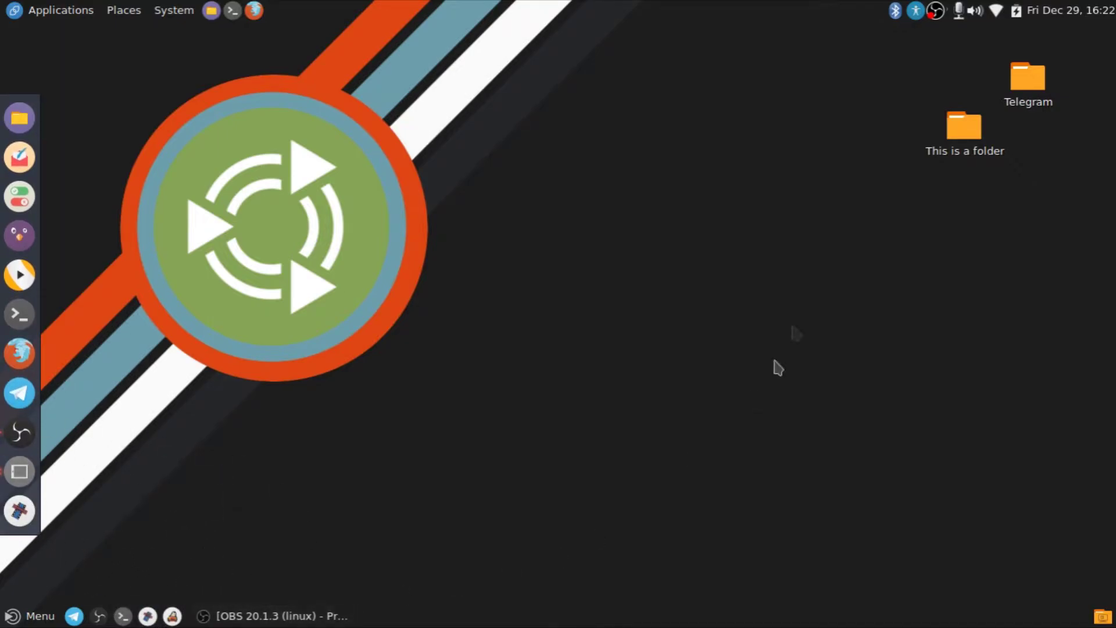
pyautogui.click(953, 135)
pyautogui.doubleClick(953, 137)
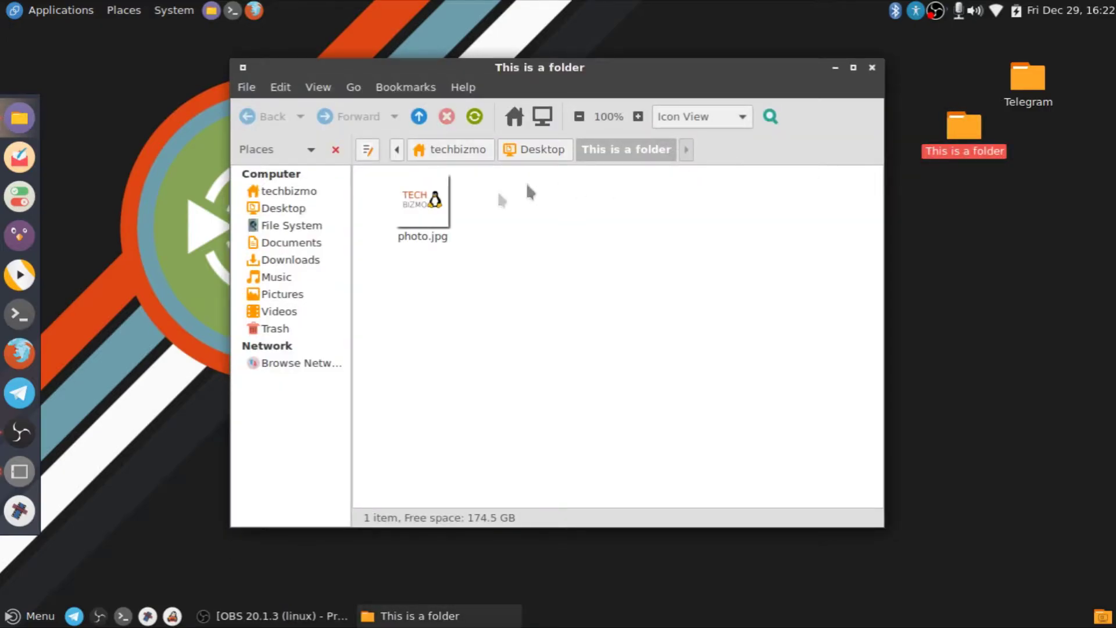
pyautogui.click(425, 215)
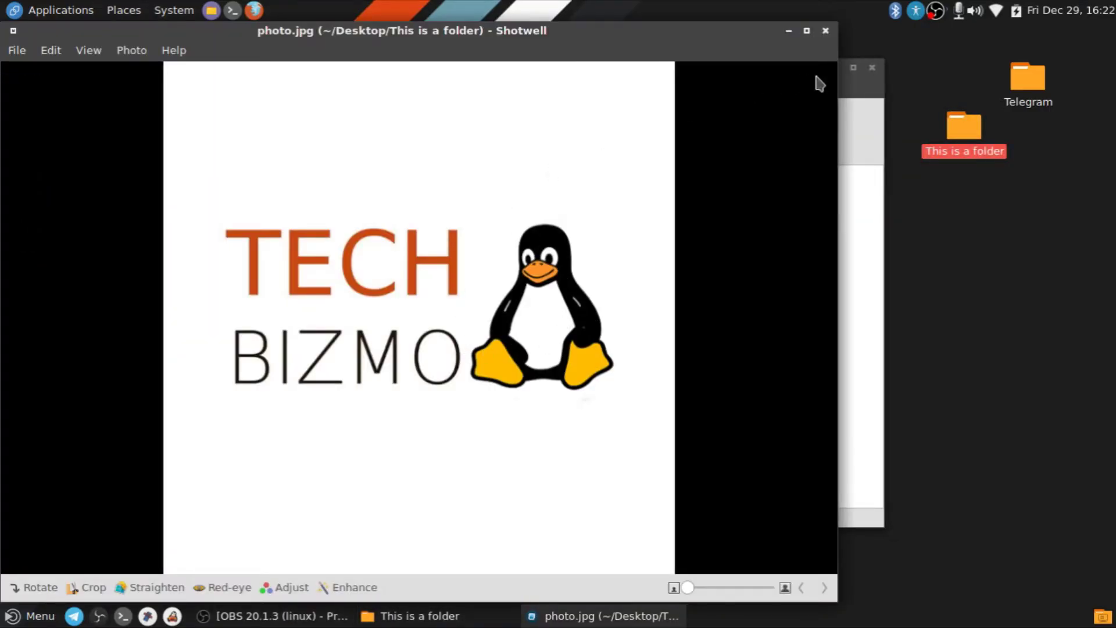
pyautogui.click(826, 30)
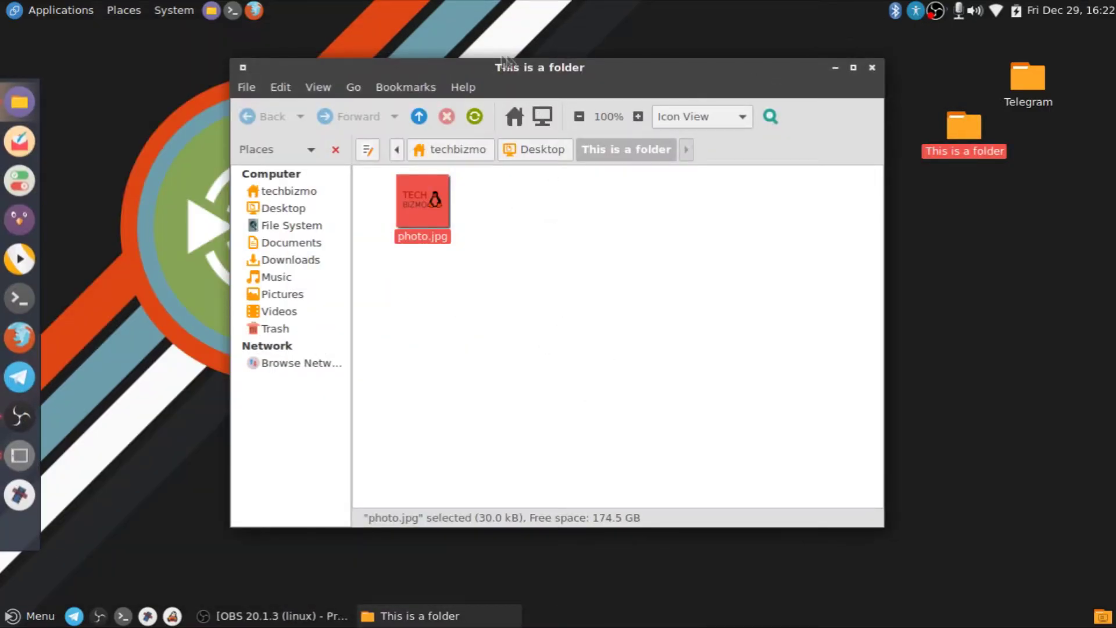
pyautogui.click(282, 190)
pyautogui.click(285, 277)
pyautogui.click(300, 363)
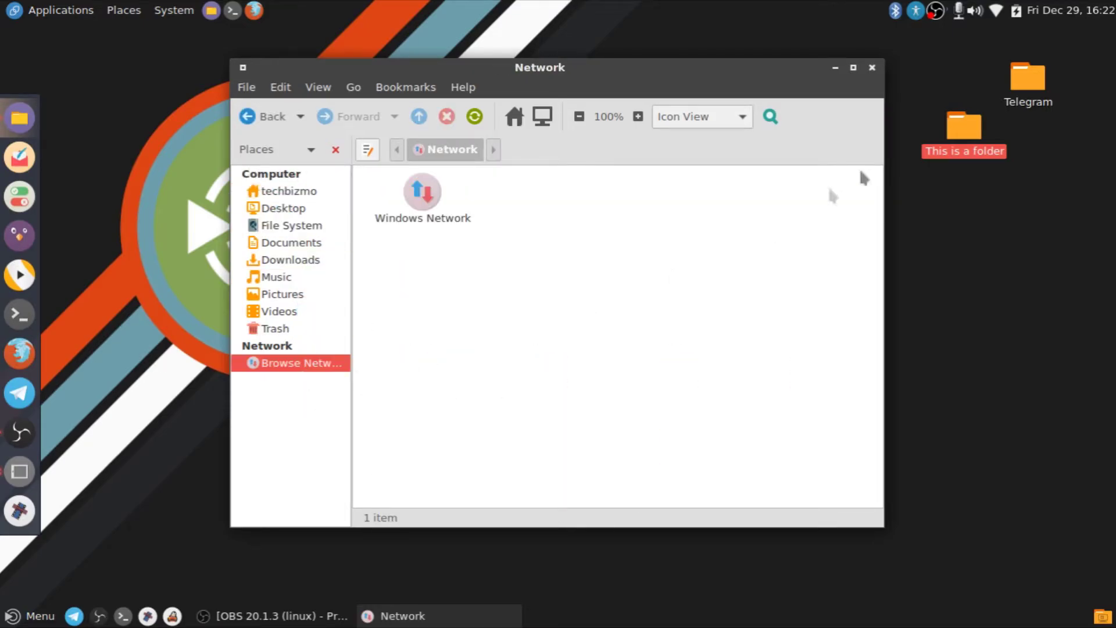
pyautogui.click(854, 67)
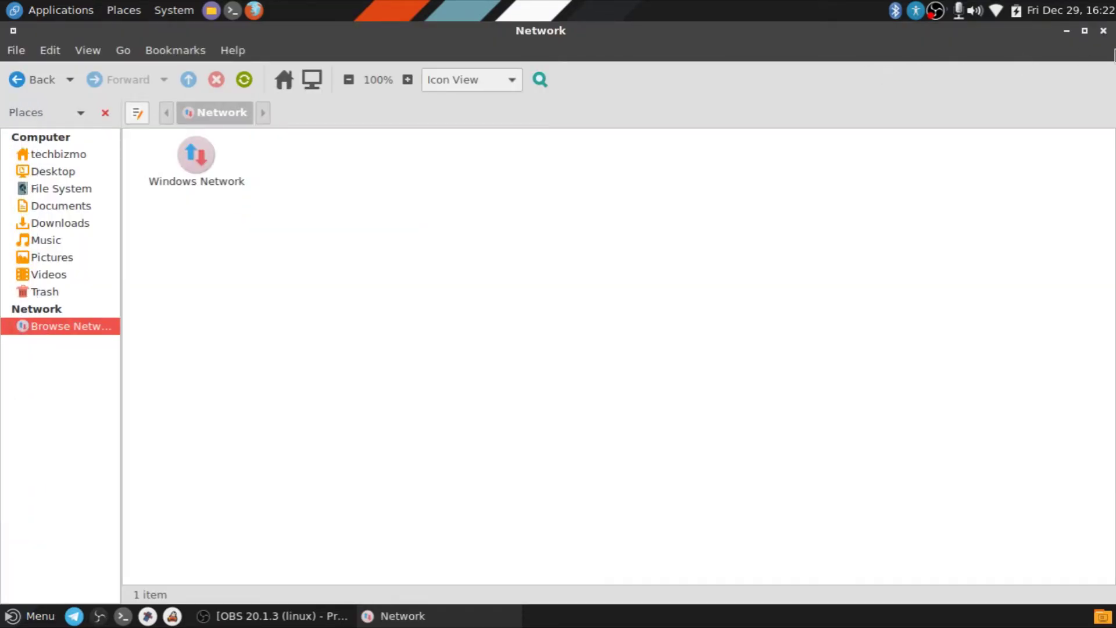
pyautogui.click(1103, 31)
pyautogui.click(1072, 16)
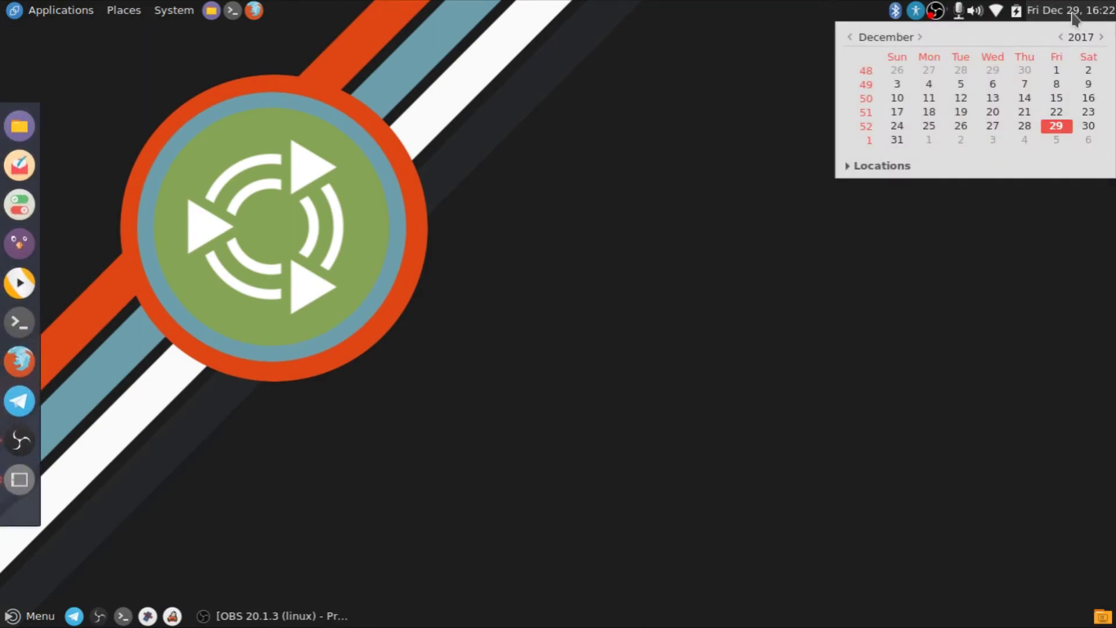
pyautogui.click(1072, 4)
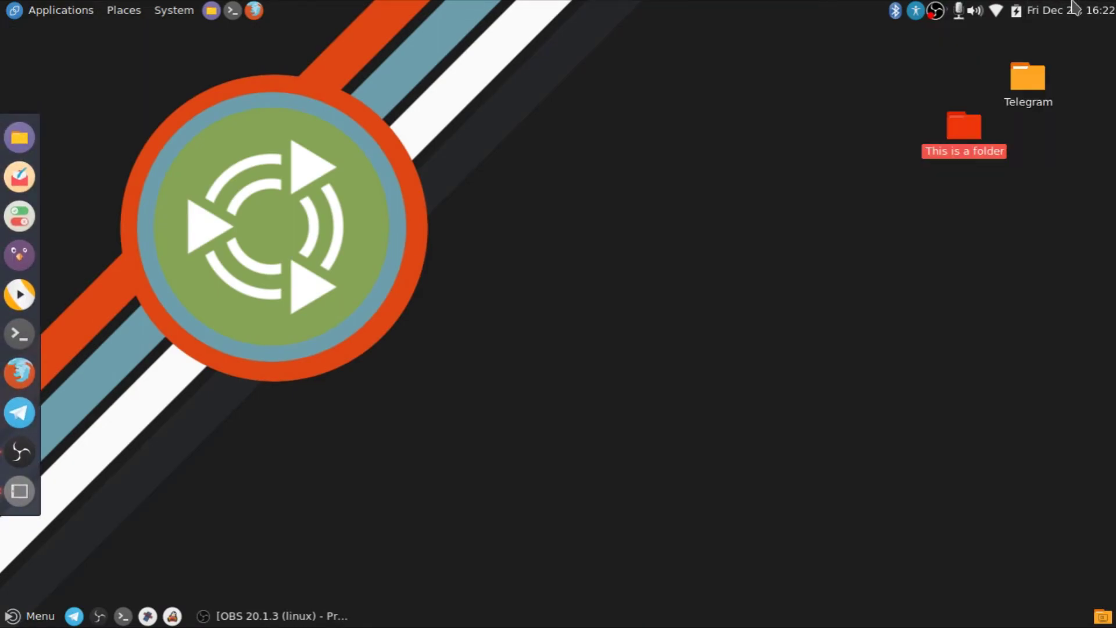
pyautogui.click(1073, 7)
pyautogui.click(1073, 6)
pyautogui.click(1017, 10)
pyautogui.click(995, 9)
pyautogui.click(995, 9)
pyautogui.click(996, 9)
pyautogui.click(998, 10)
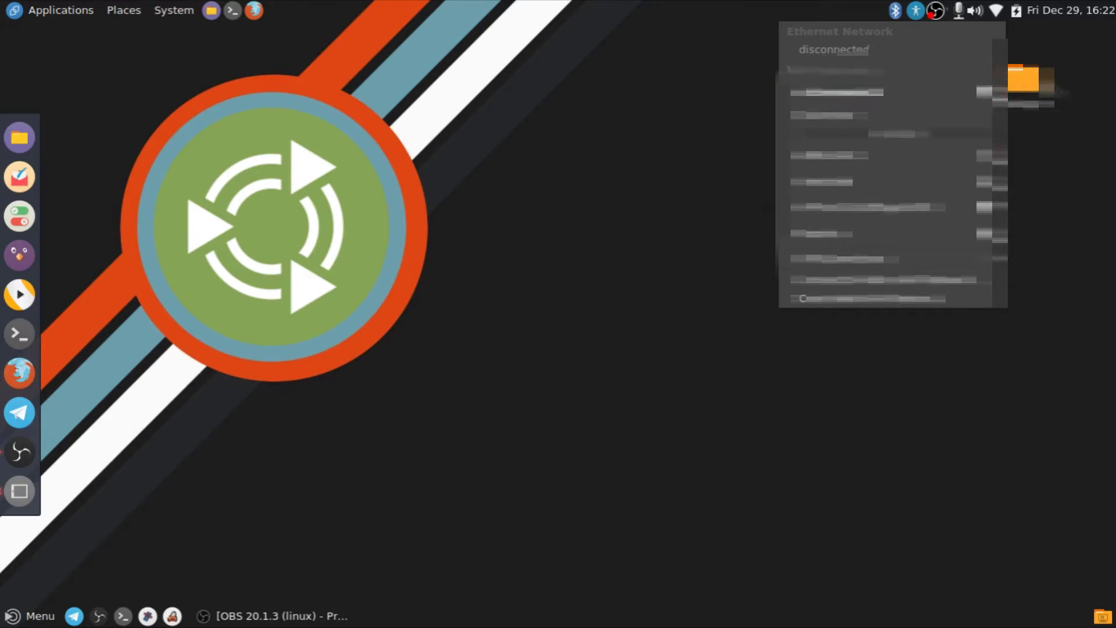
pyautogui.click(960, 130)
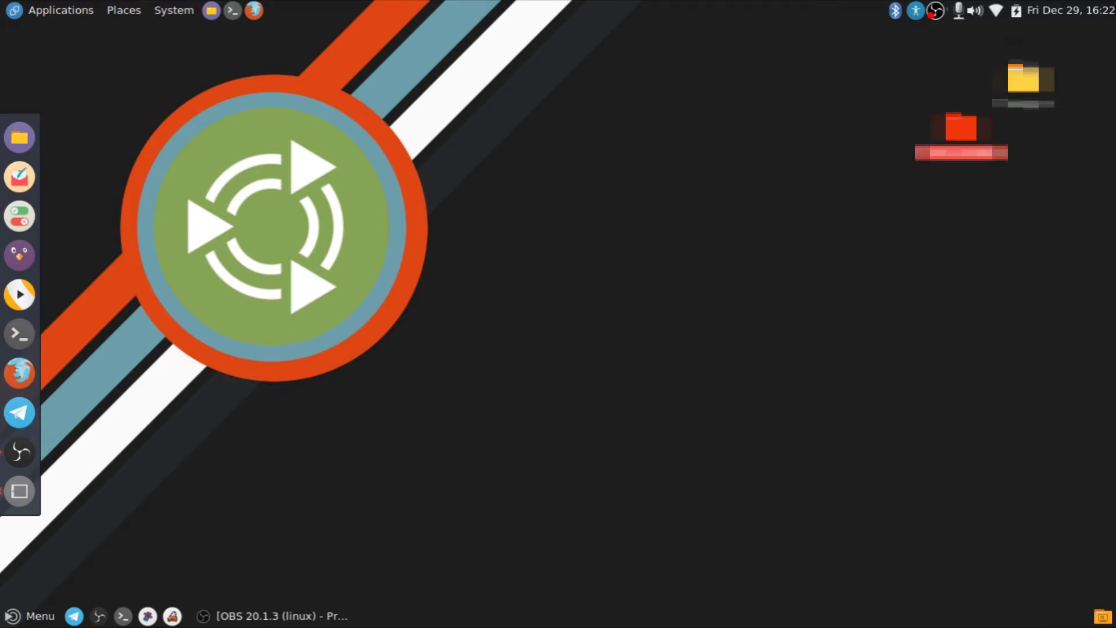
pyautogui.click(975, 10)
pyautogui.click(975, 10)
pyautogui.click(958, 11)
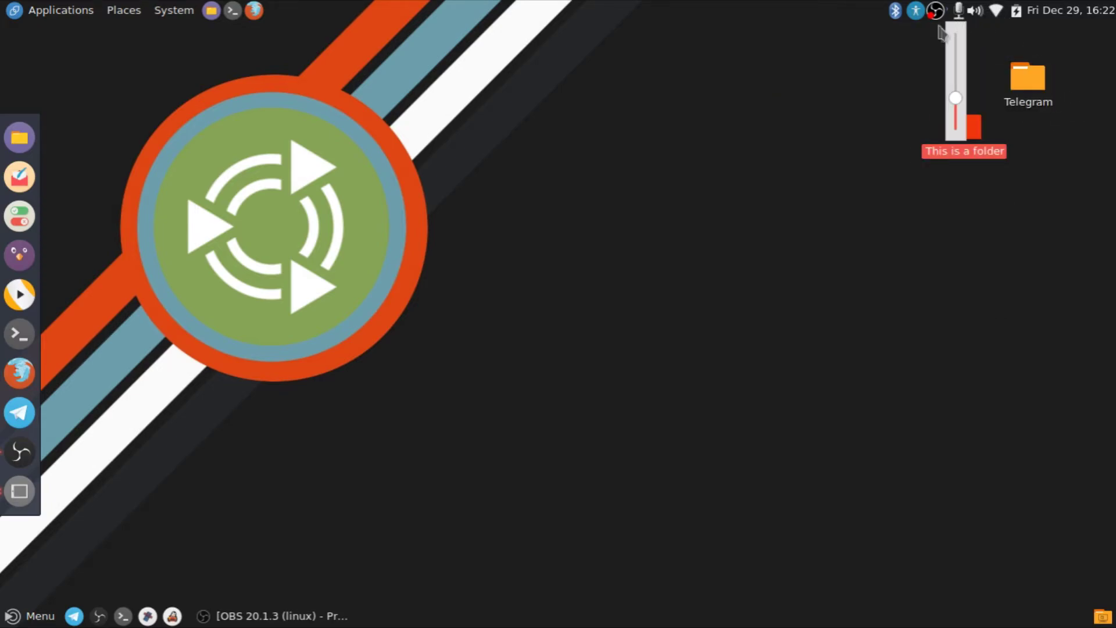
pyautogui.click(920, 28)
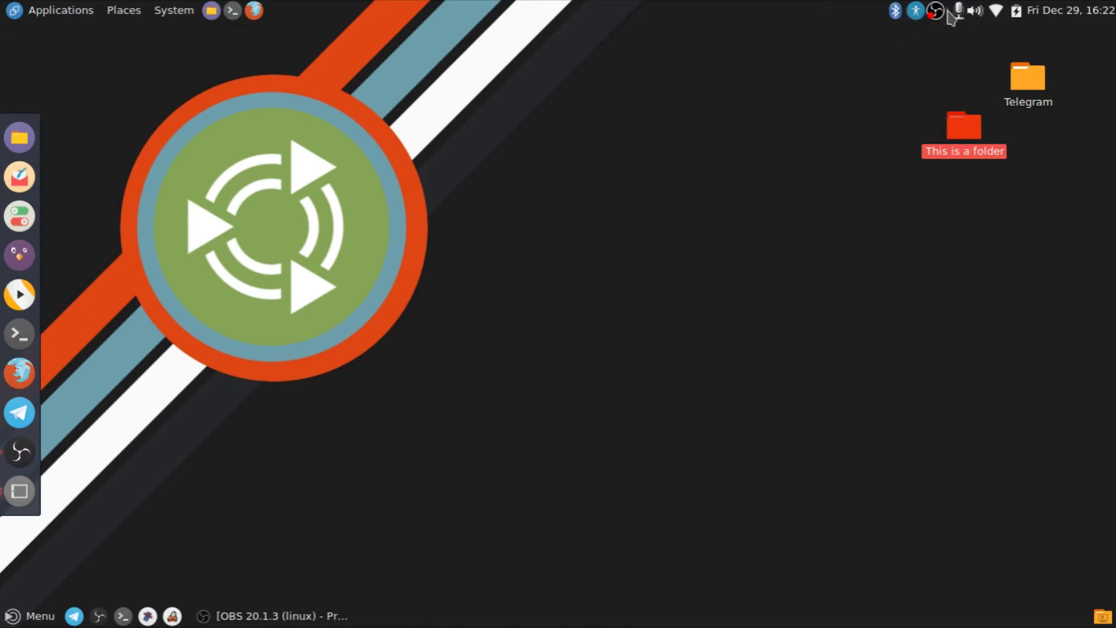
pyautogui.click(191, 14)
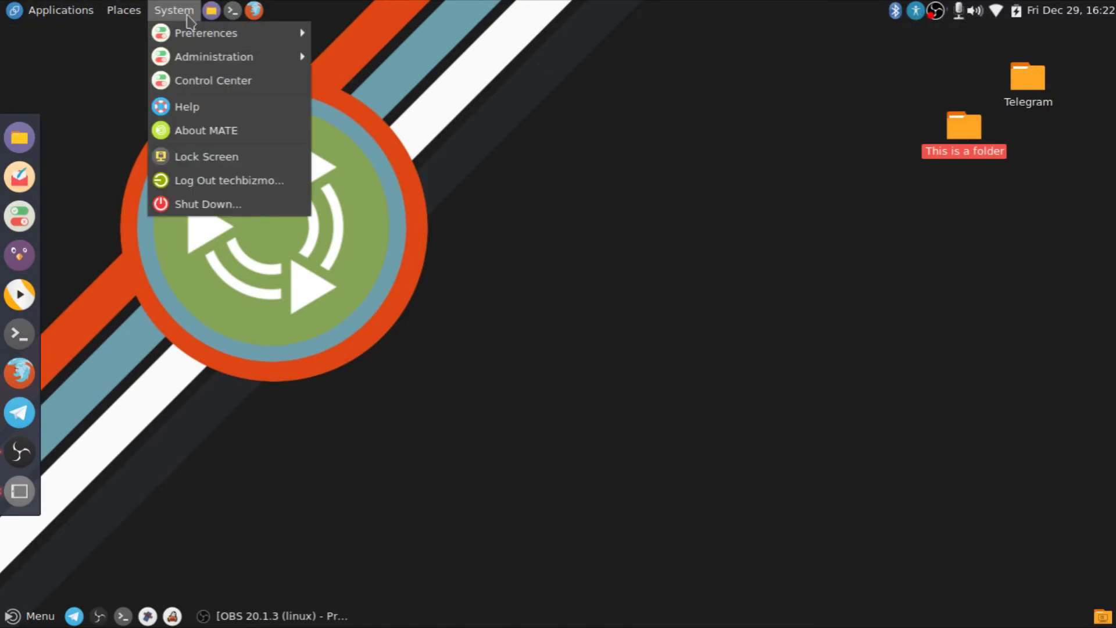
pyautogui.moveTo(119, 19)
pyautogui.click(616, 286)
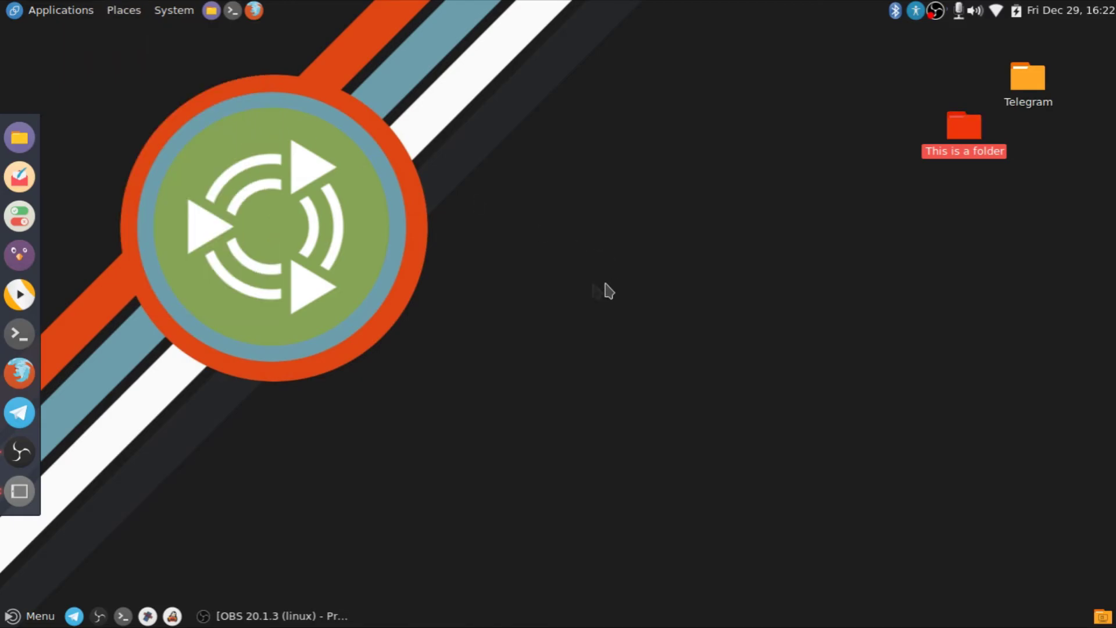
pyautogui.click(19, 215)
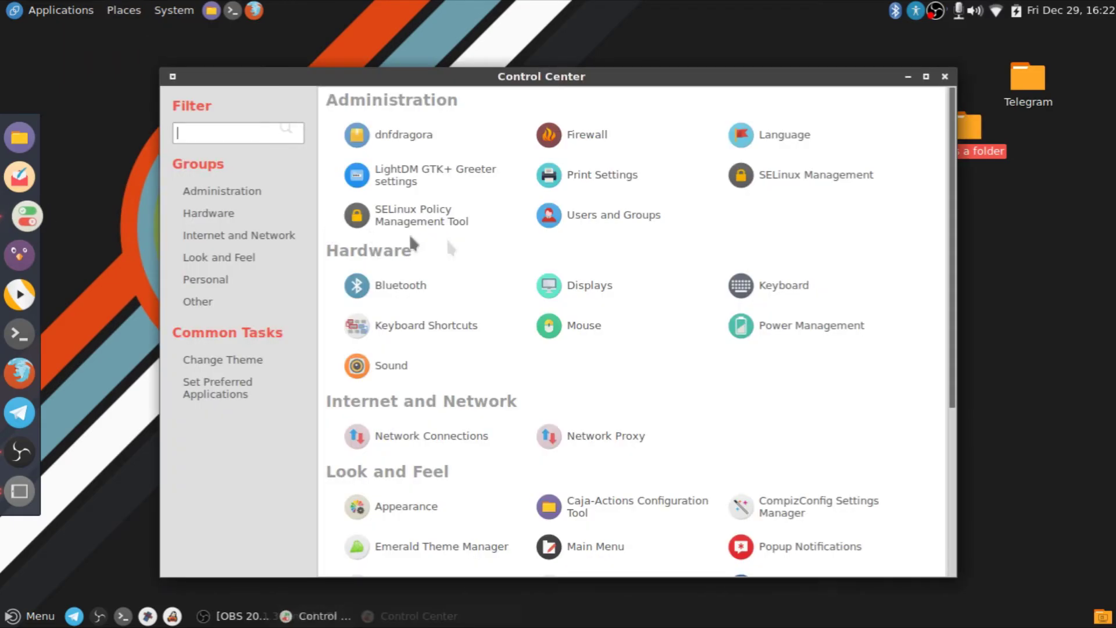
pyautogui.click(946, 77)
pyautogui.click(837, 156)
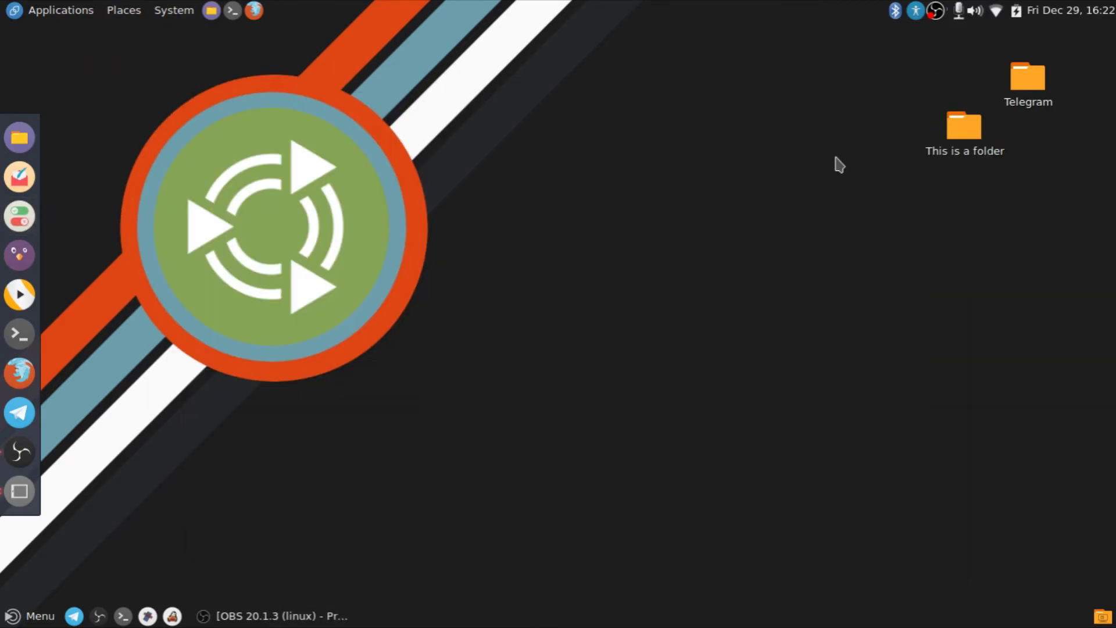